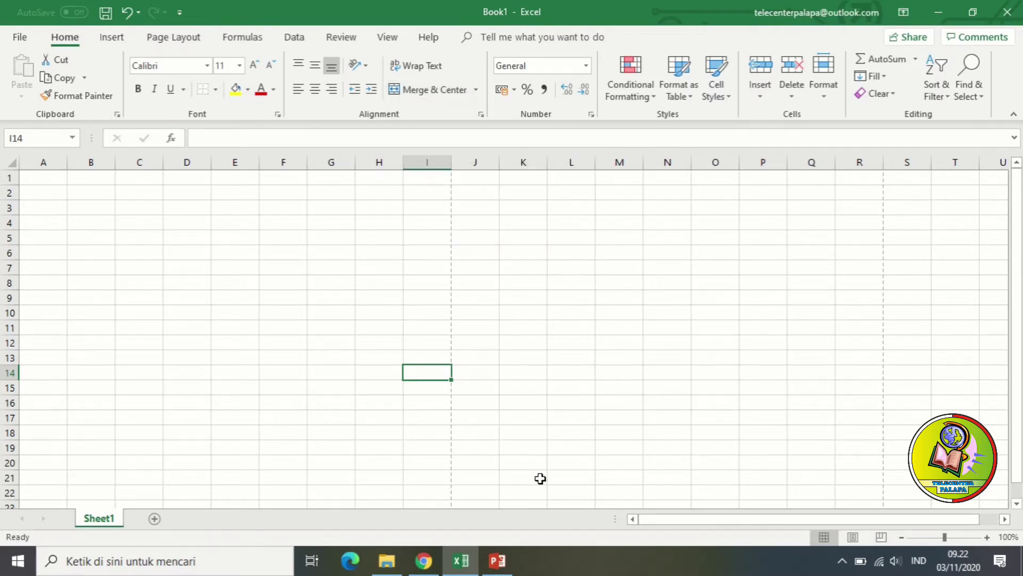
- Apply All Borders to the range D4:I11 to form an empty table grid
left_click_drag(197, 218, 442, 326)
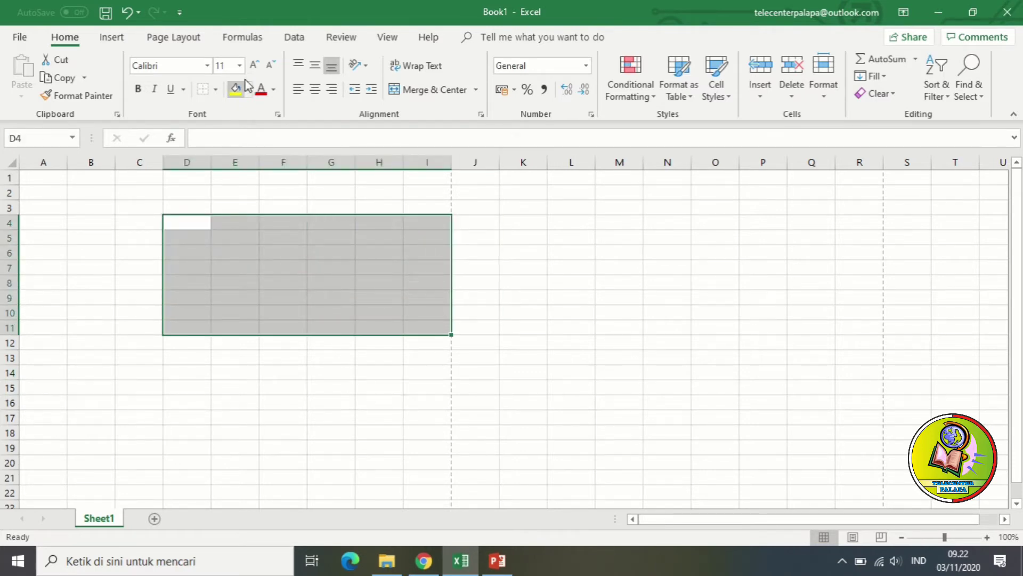
left_click(216, 89)
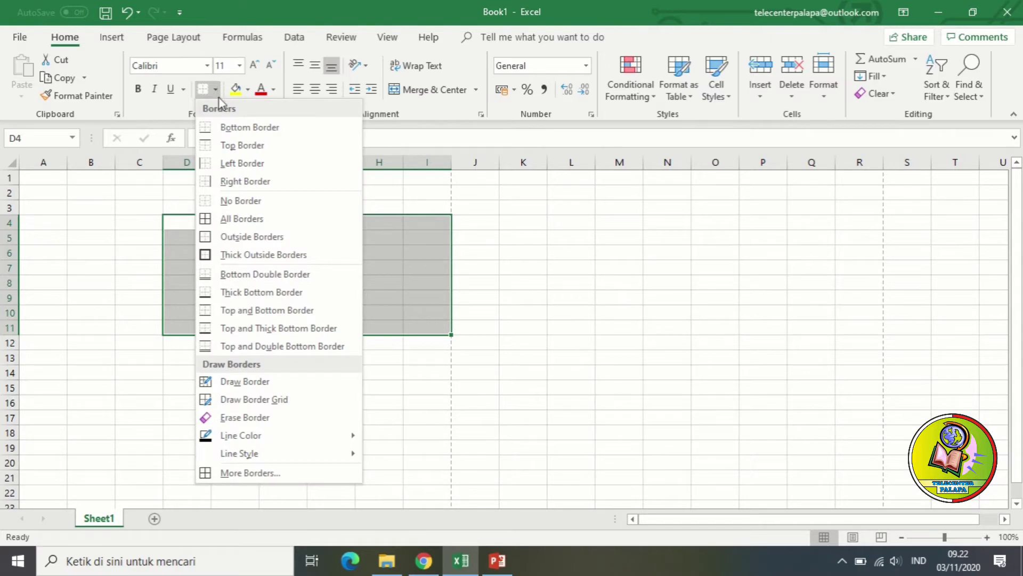
left_click(237, 219)
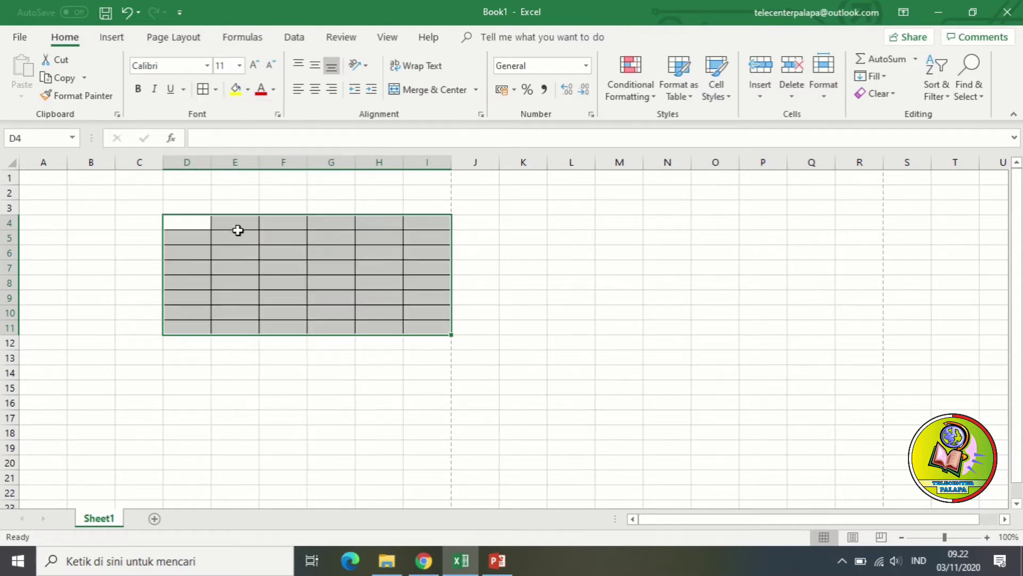
left_click(331, 354)
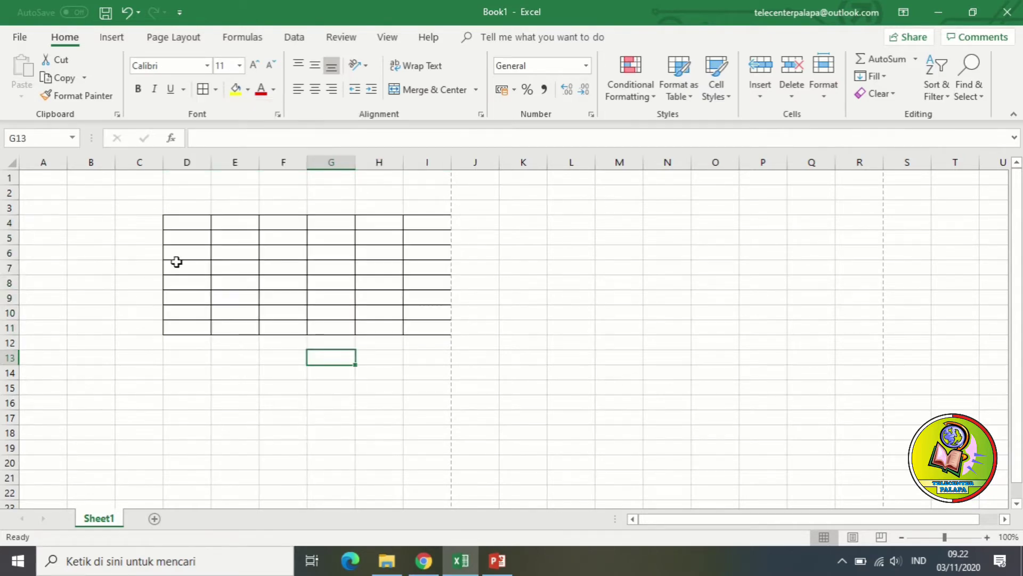
left_click(176, 262)
left_click(192, 220)
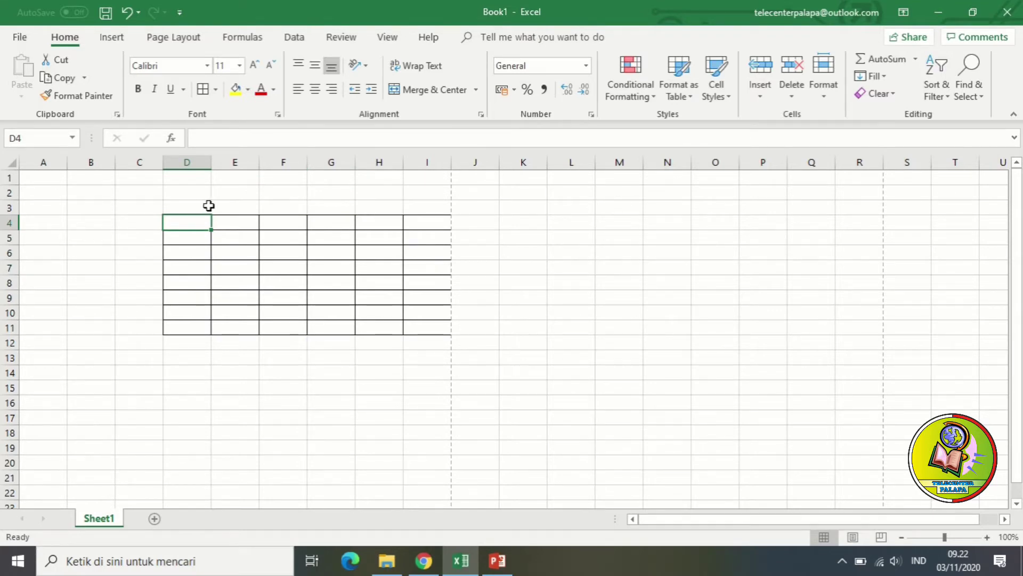
- Type JADWAL PELAJARAN in D4 and merge and center it across D4:I4
type("j")
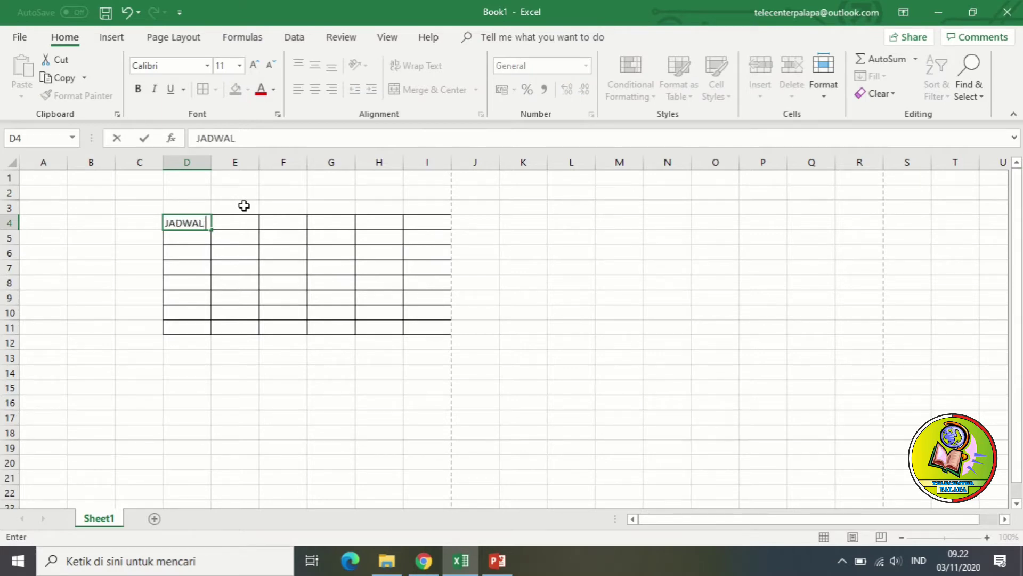
type("LAJARAN")
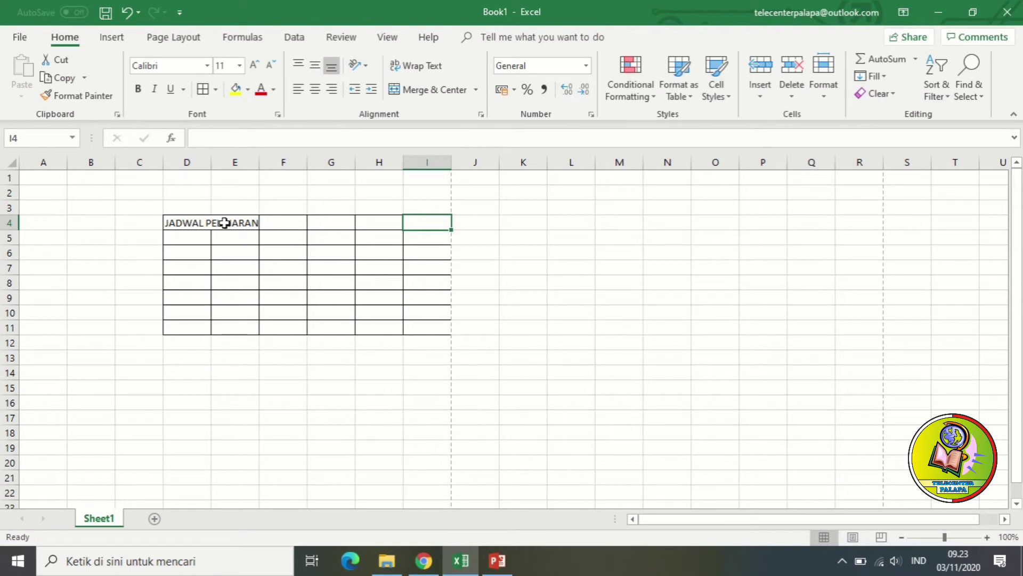
mouse_move(192, 223)
left_mouse_down()
mouse_move(353, 212)
mouse_move(428, 223)
left_mouse_up()
key("ctrl+c")
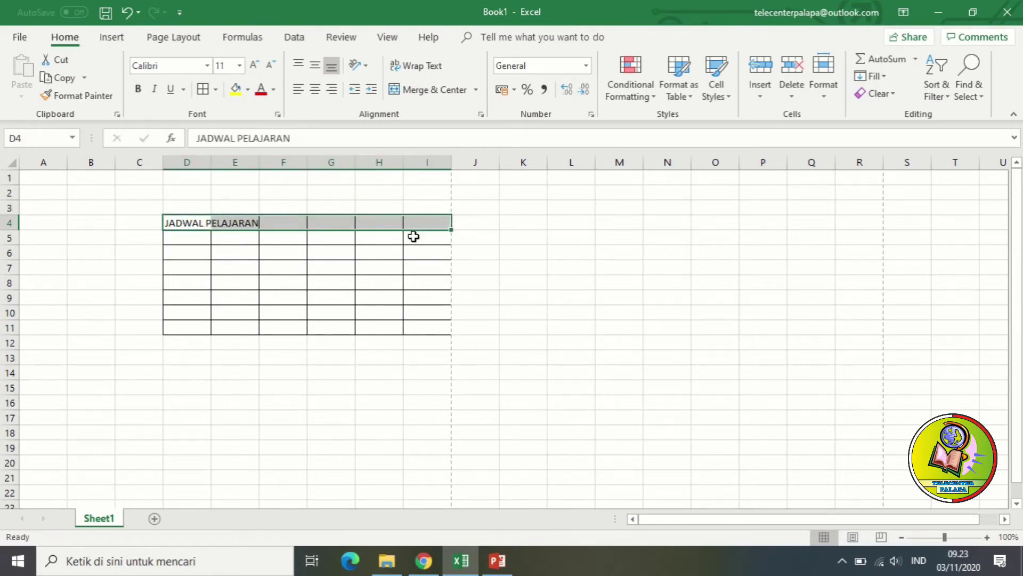
left_click(453, 94)
left_click(333, 268)
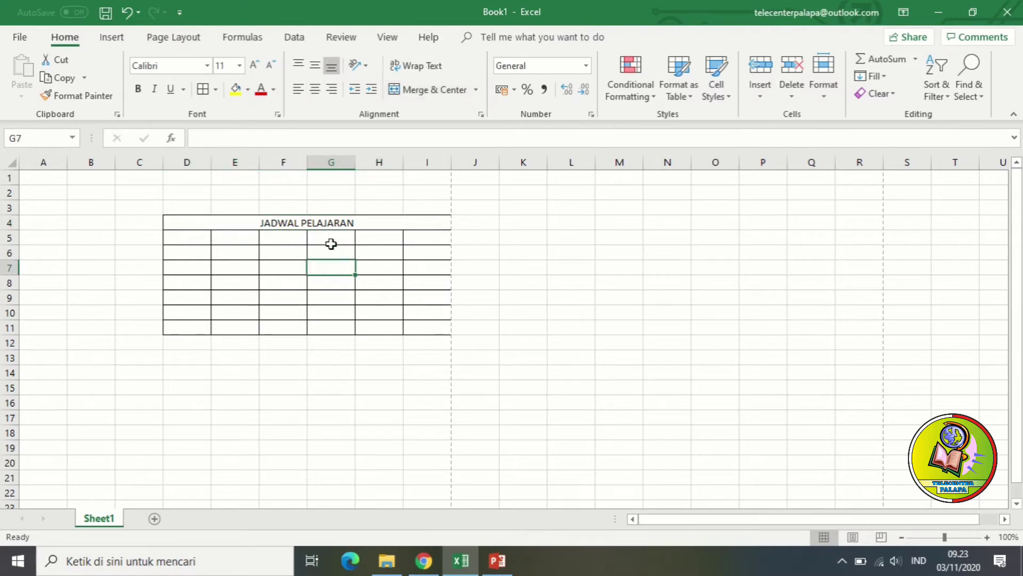
left_click(331, 223)
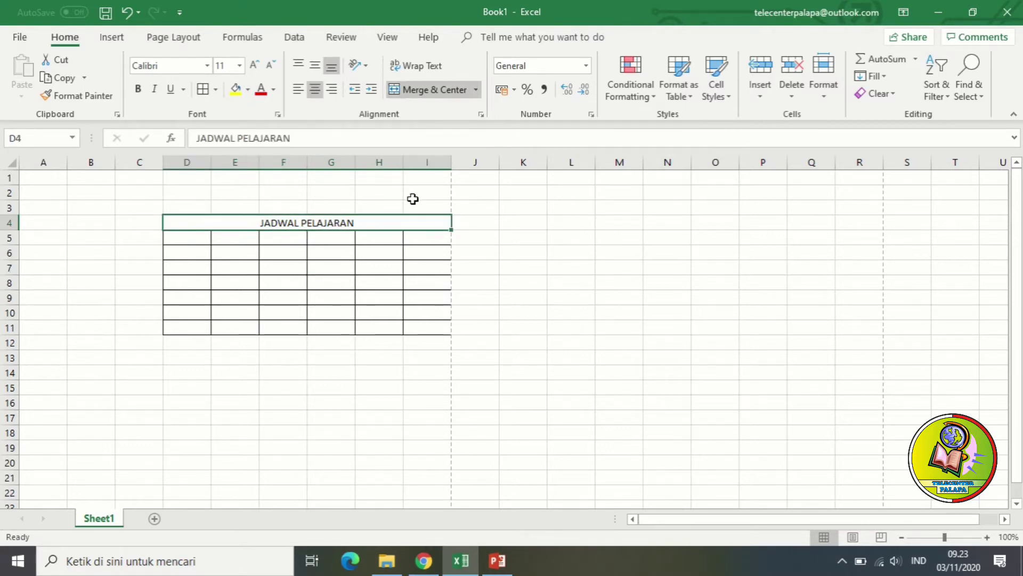
left_click(276, 250)
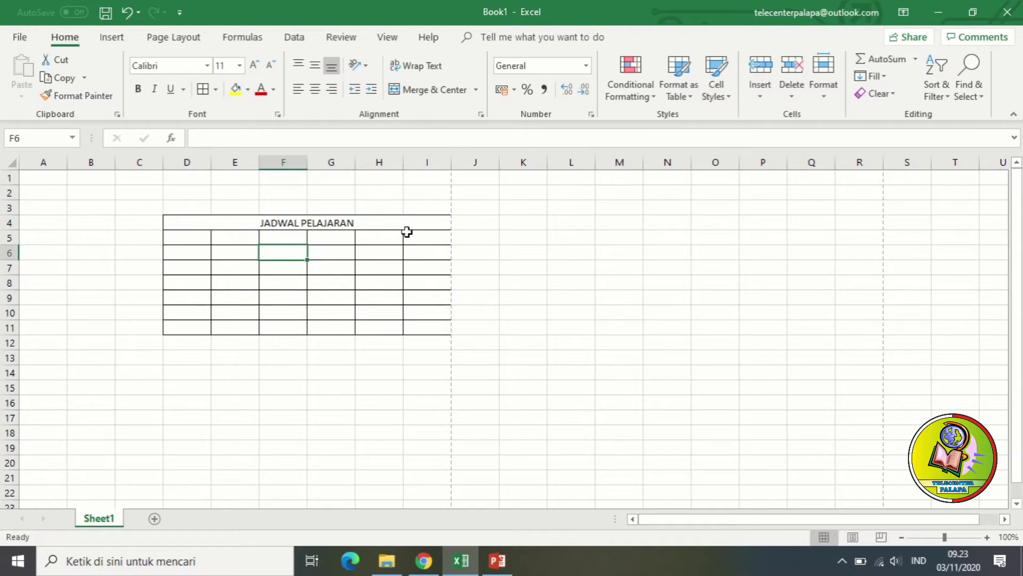
- Paste JADWAL PELAJARAN into D5 and wrap its text onto several lines
left_click(210, 237)
key("ctrl+v")
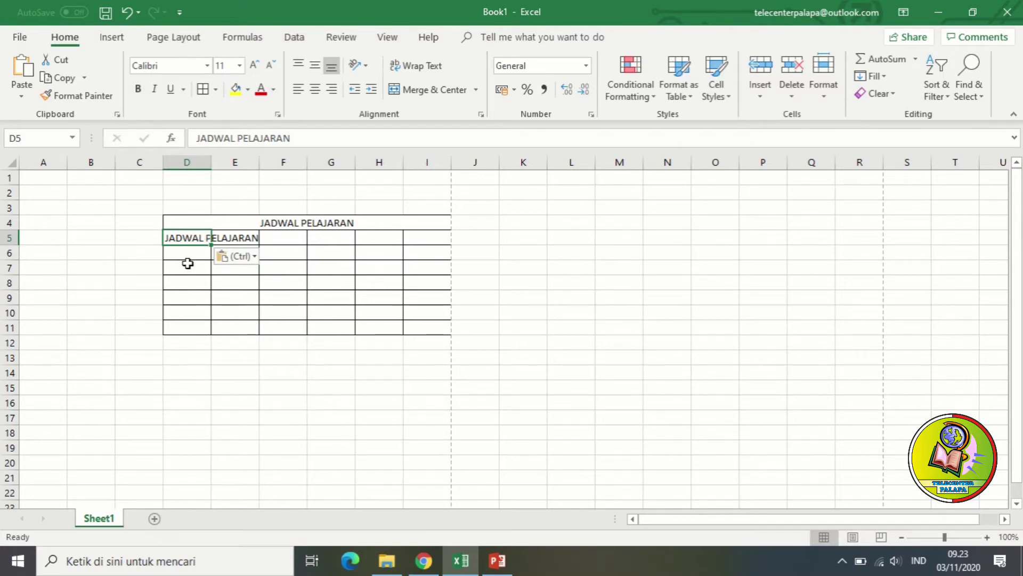
left_click(436, 66)
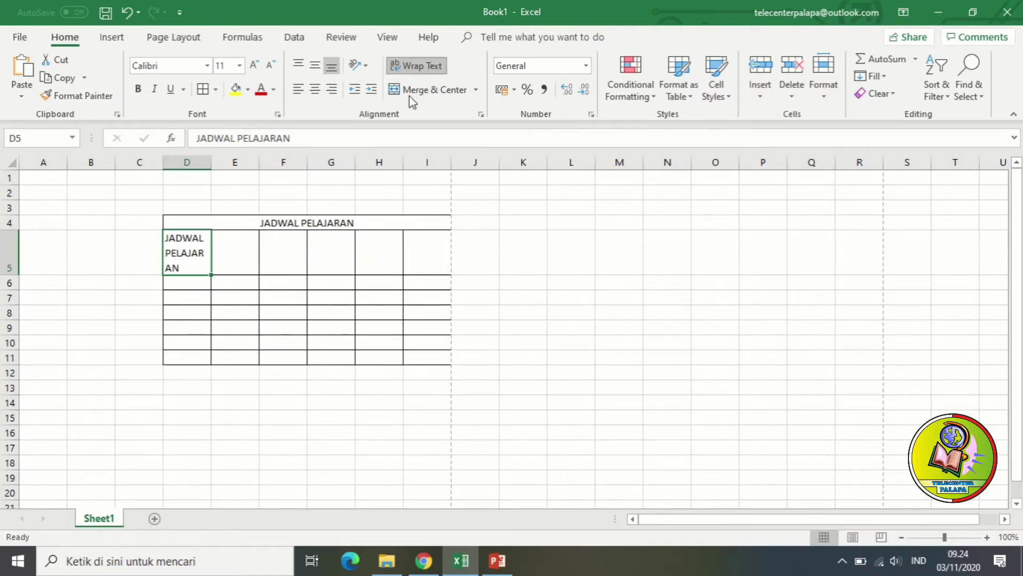
left_click(219, 252)
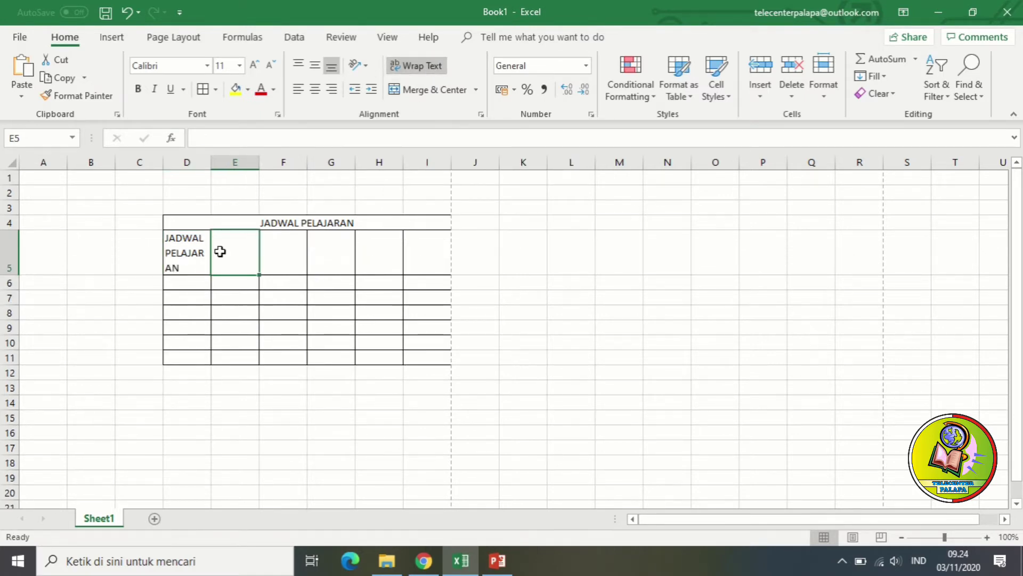
left_click(201, 258)
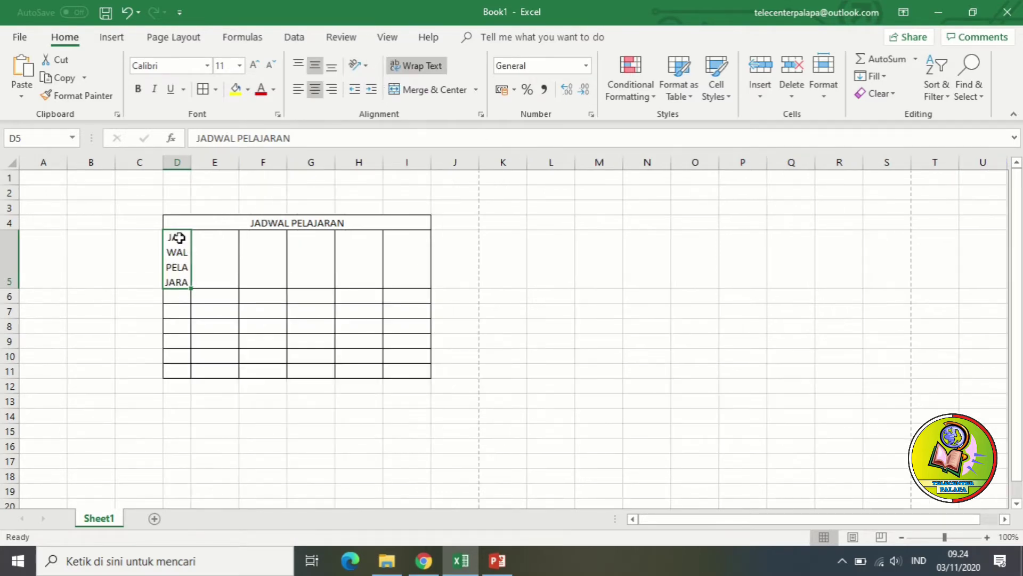
- Try angling the D5 text counterclockwise, then clockwise instead
left_click(367, 68)
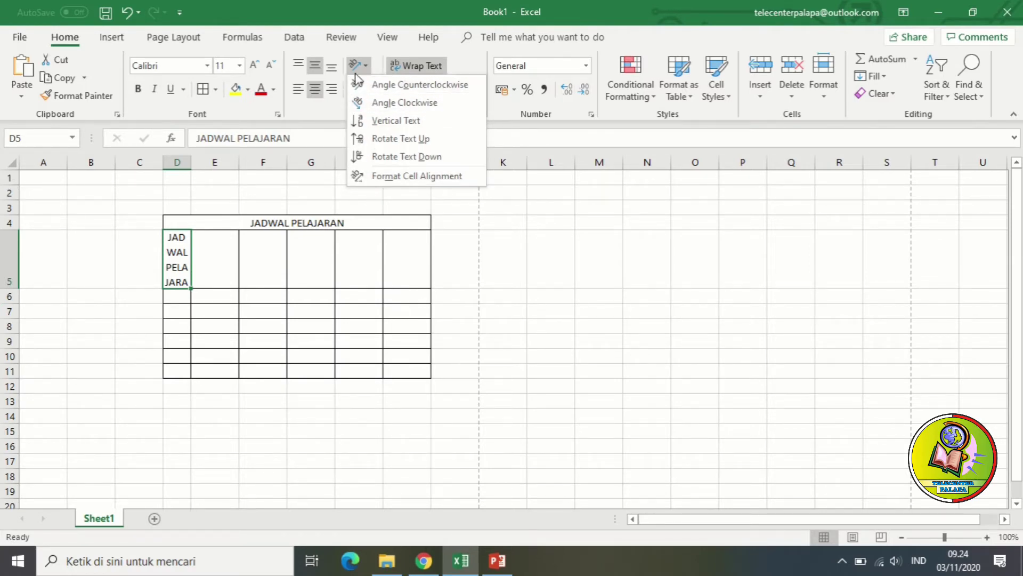
left_click(430, 85)
left_click(277, 273)
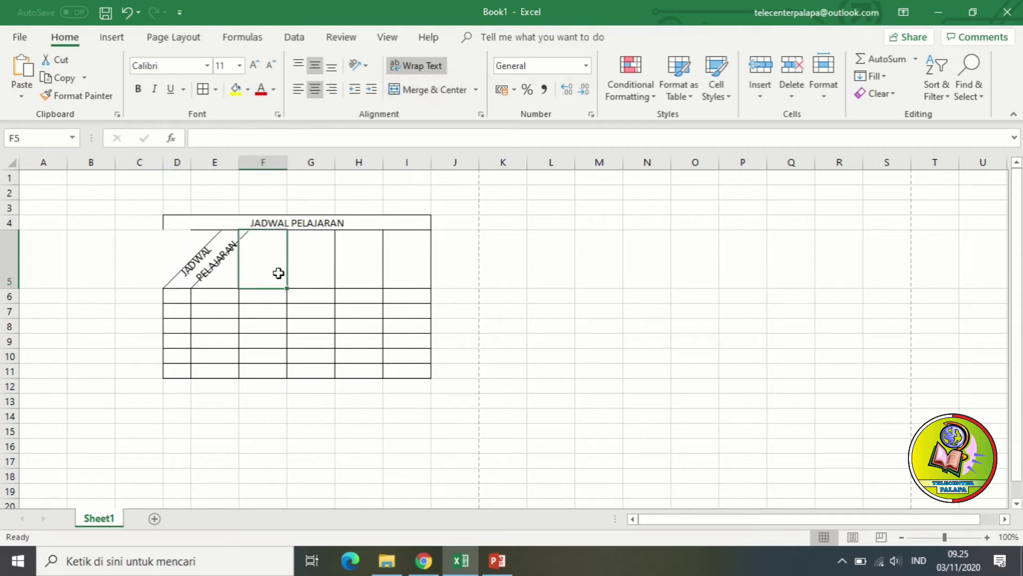
left_click(216, 257)
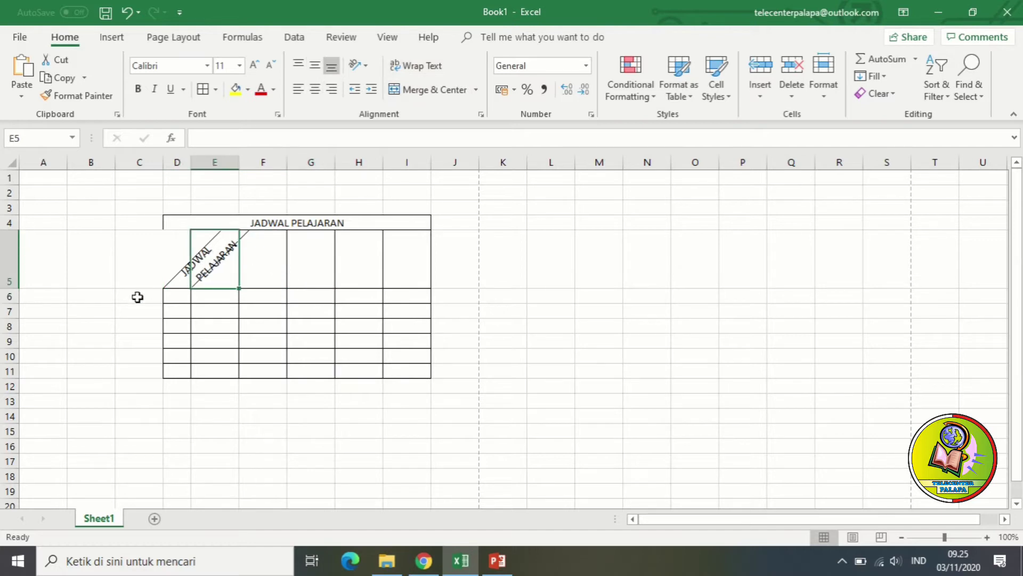
left_click(180, 247)
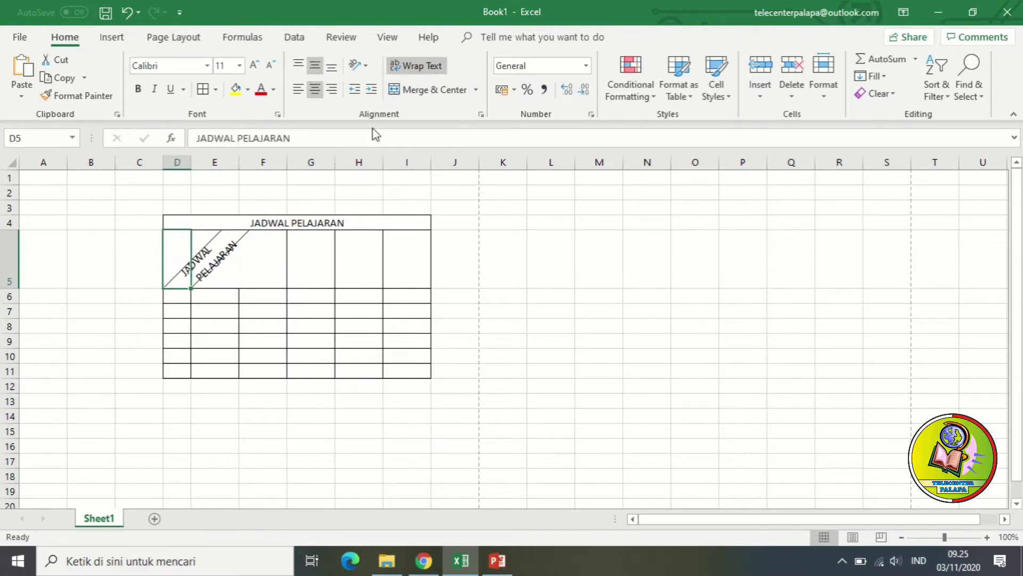
left_click(363, 66)
left_click(376, 103)
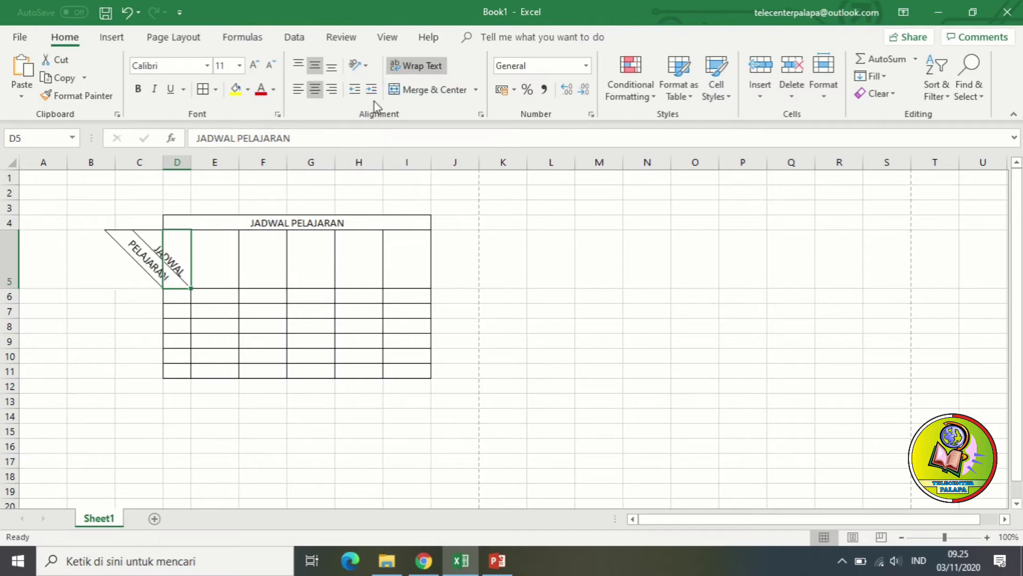
- Reselect D5 and set its orientation to vertical stacked text
left_click(220, 258)
left_click(139, 269)
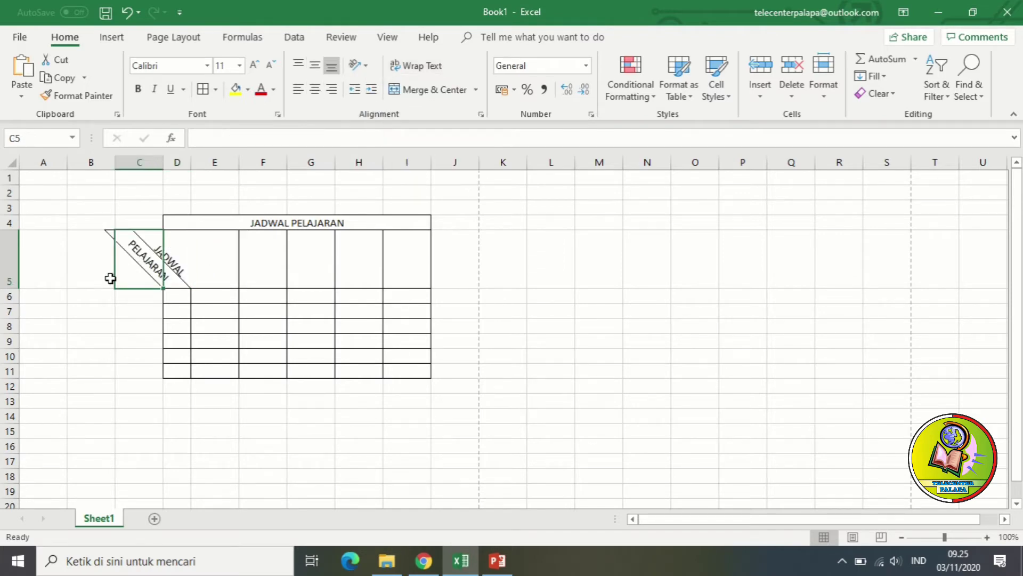
left_click(110, 275)
left_click(199, 283)
left_click(175, 281)
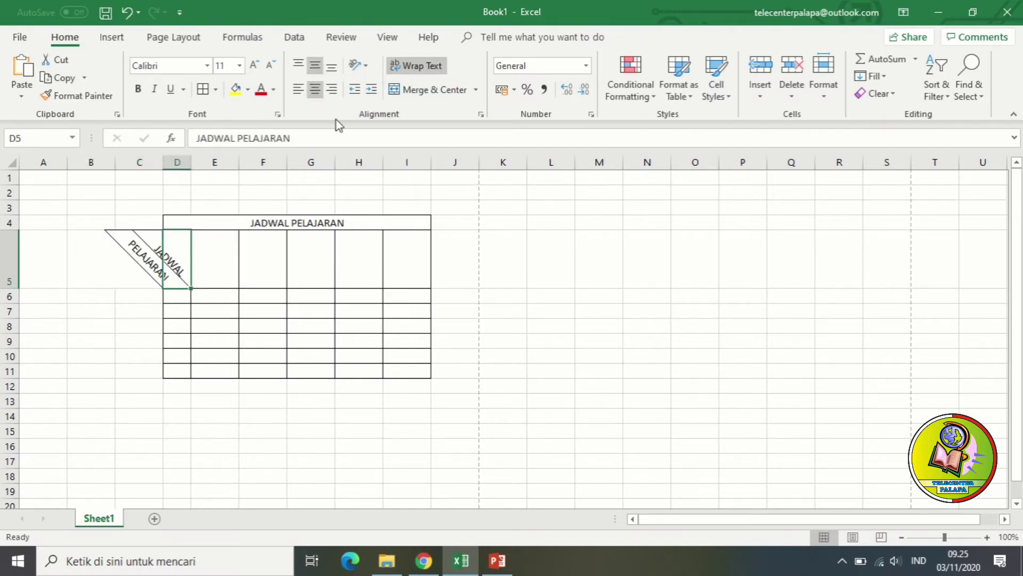
left_click(356, 65)
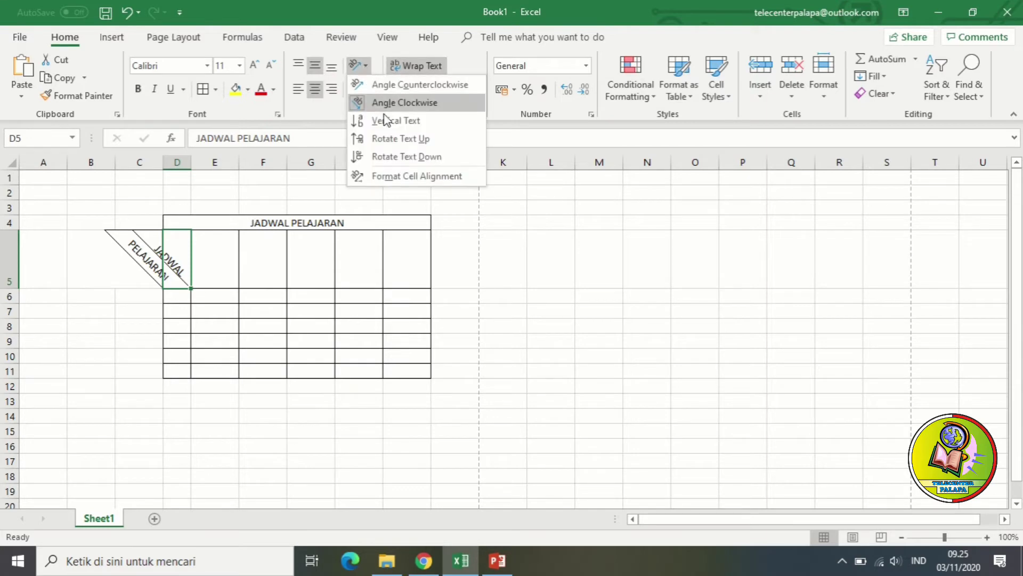
left_click(376, 121)
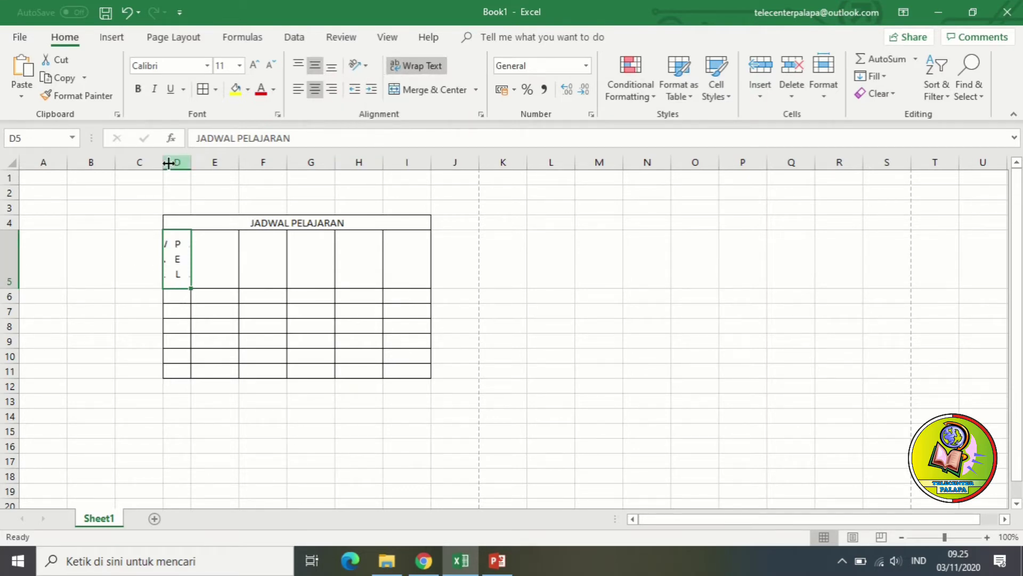
- Narrow column C and rotate the D5 text to read upward
mouse_move(163, 162)
left_mouse_down()
mouse_move(134, 162)
mouse_move(187, 164)
left_mouse_up()
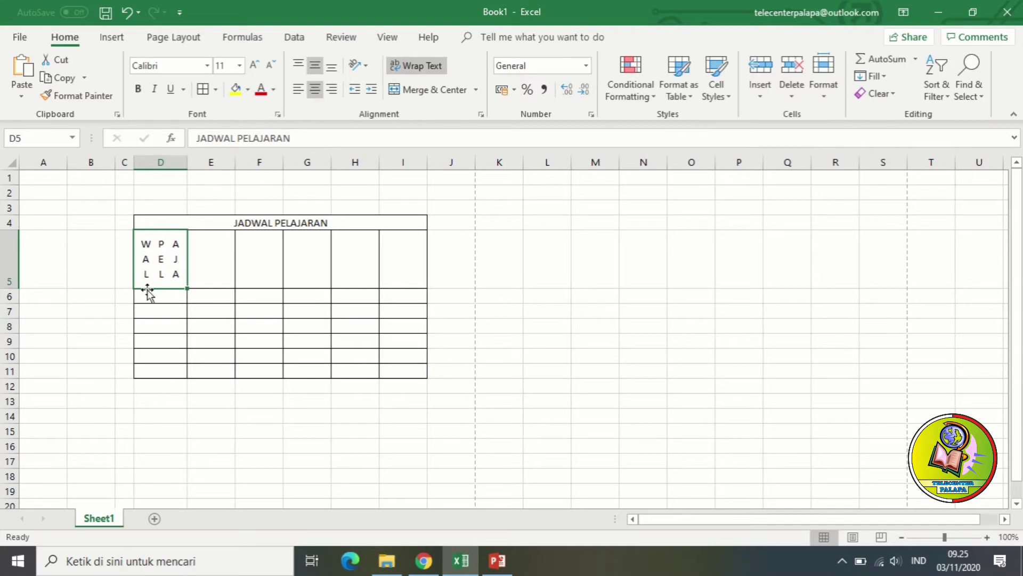
left_click(372, 67)
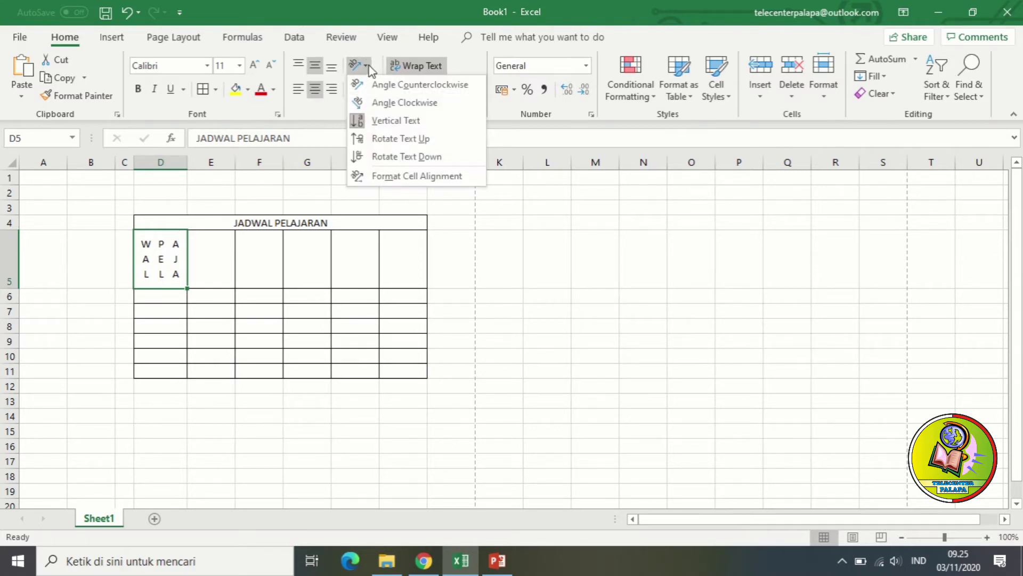
left_click(378, 139)
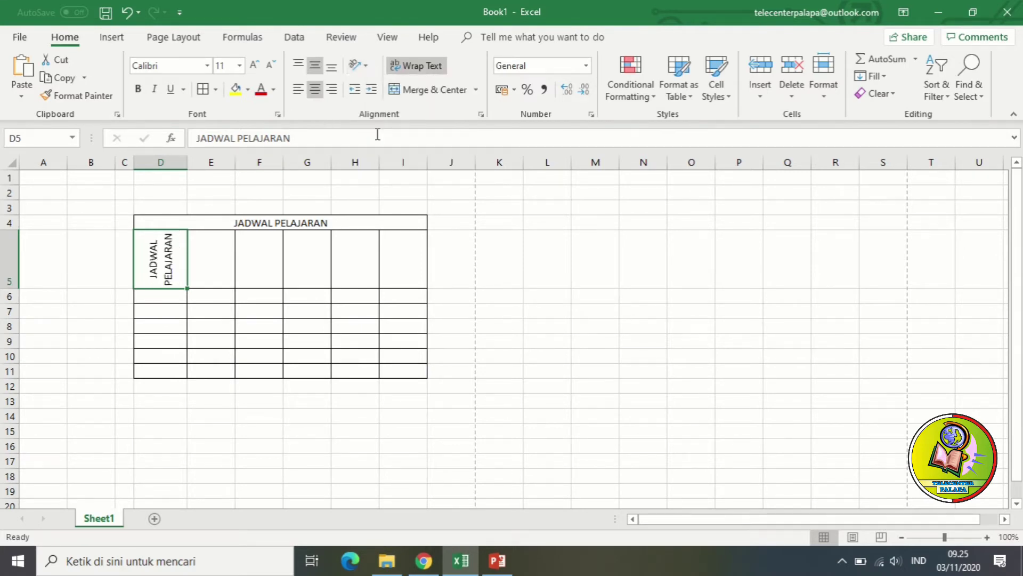
left_click(208, 270)
left_click(167, 262)
- Narrow column D and rotate the D5 text to read downward
left_click_drag(187, 162, 168, 159)
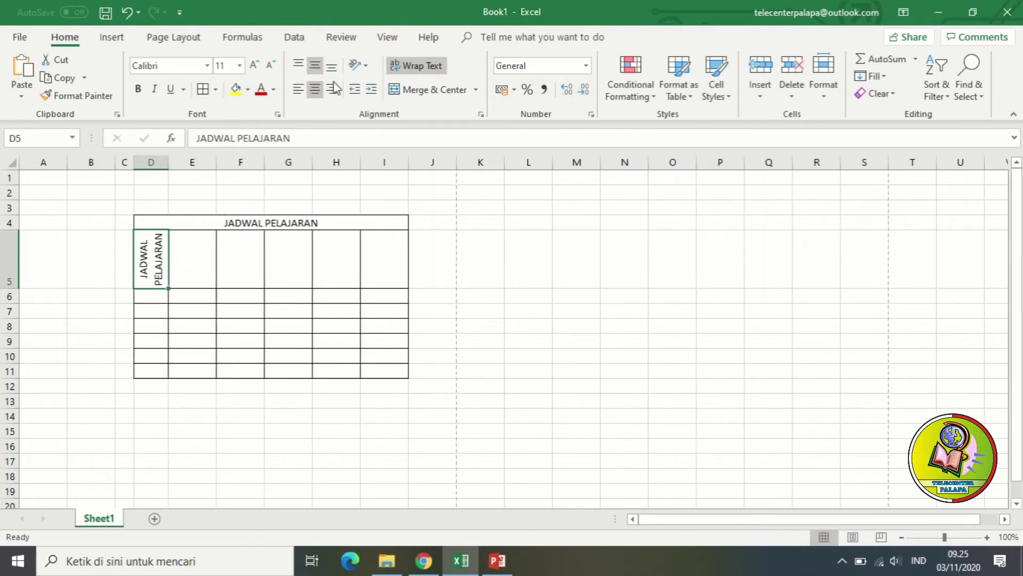
left_click(367, 67)
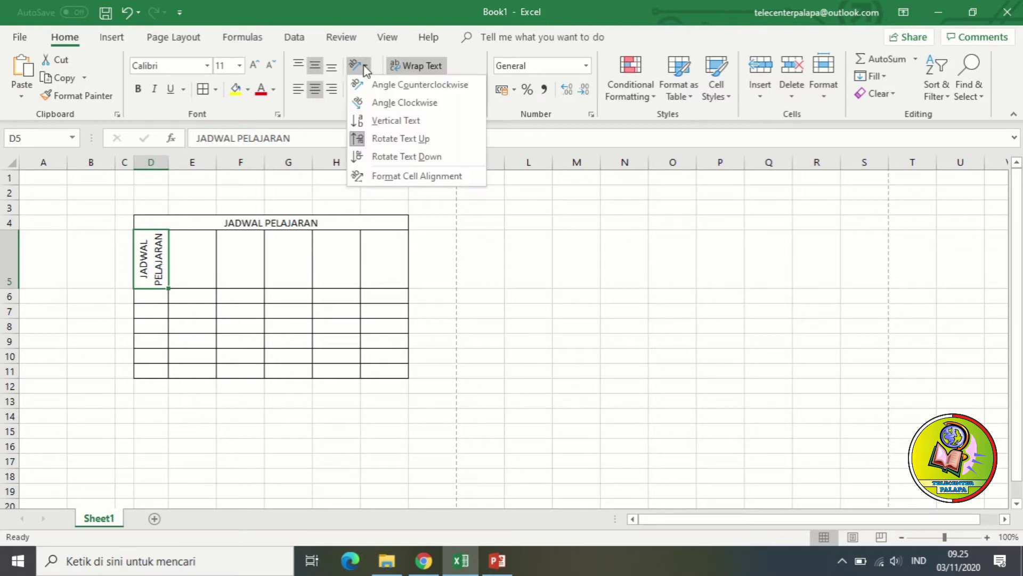
left_click(368, 158)
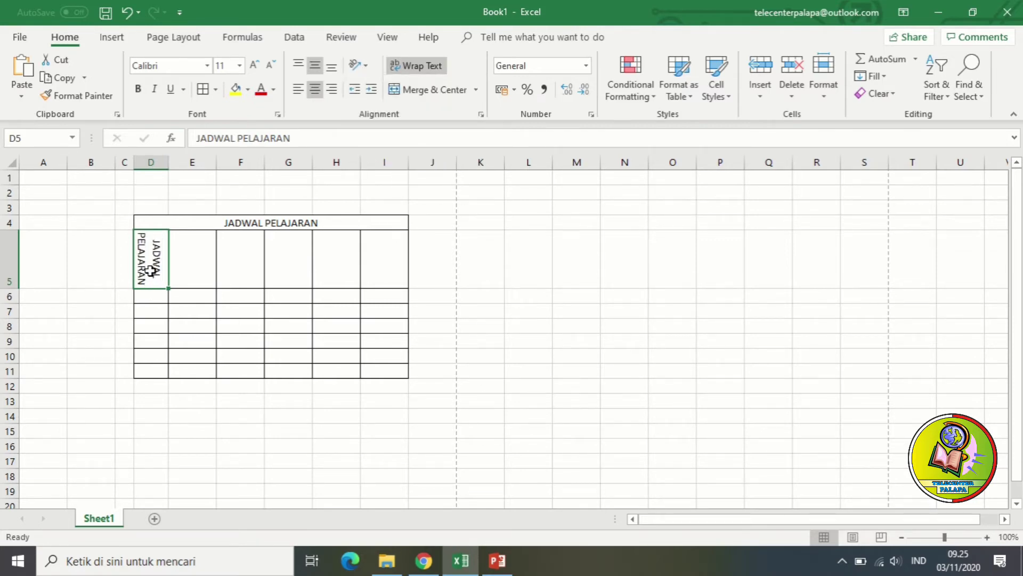
left_click(357, 65)
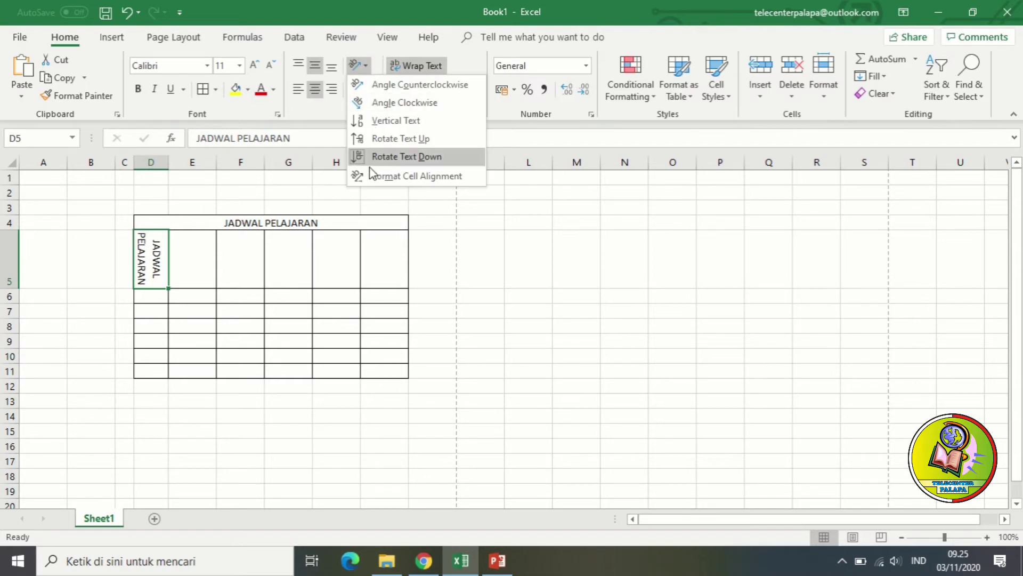
key("Escape")
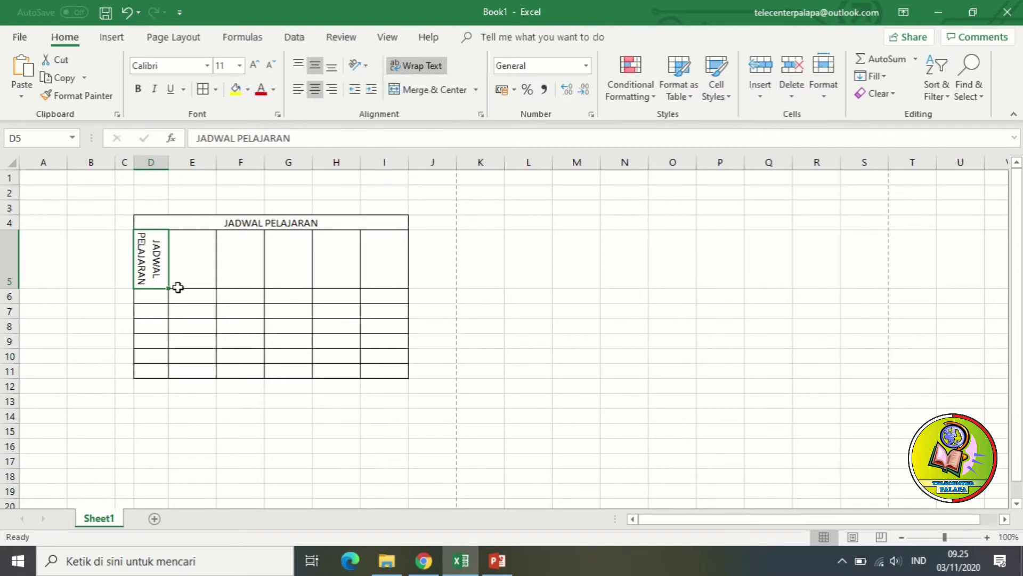
- Left-align the merged D4 title, adjusting its indent up and back down
left_click(268, 224)
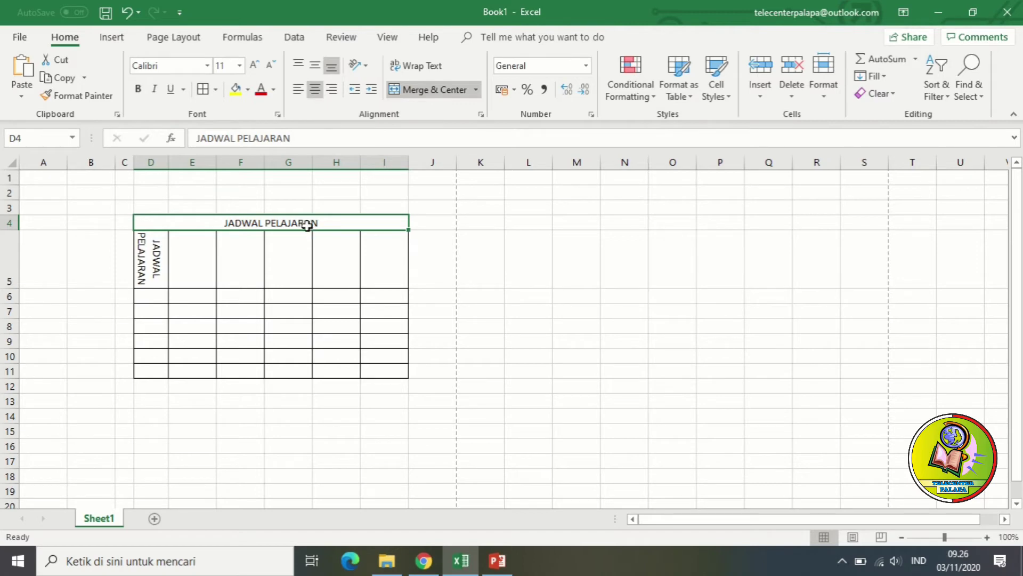
left_click(372, 93)
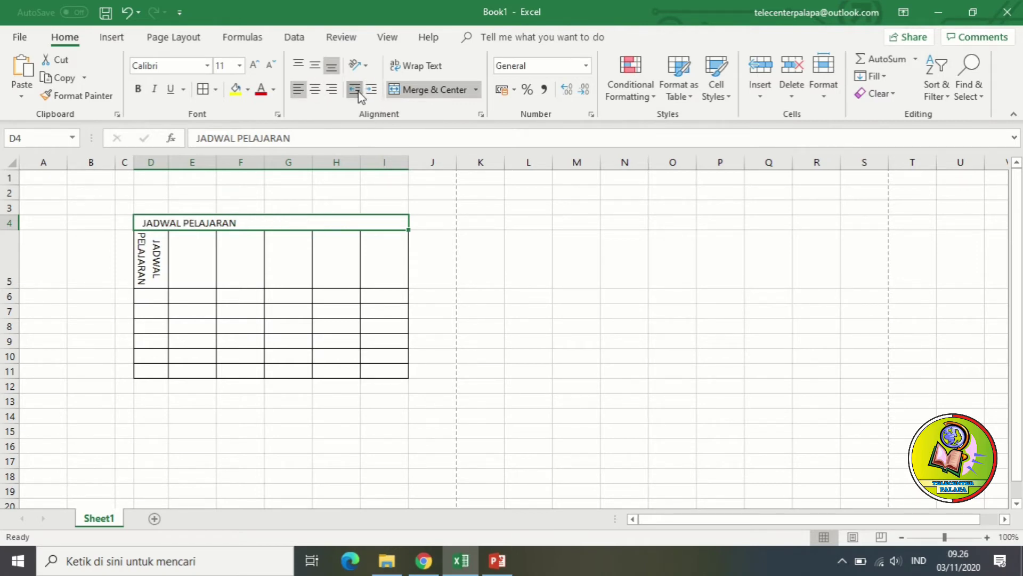
left_click(356, 91)
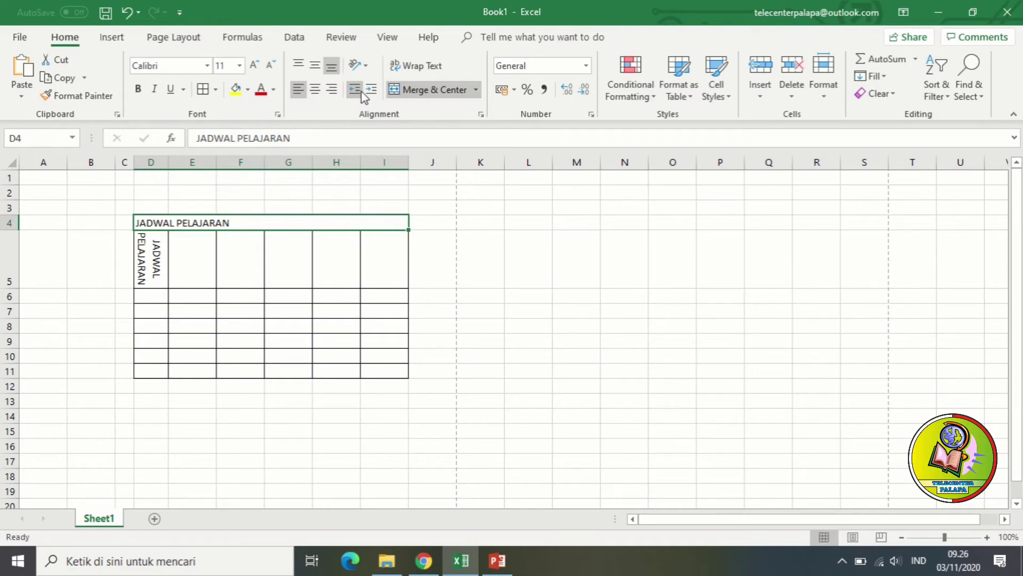
left_click(371, 90)
left_click(374, 94)
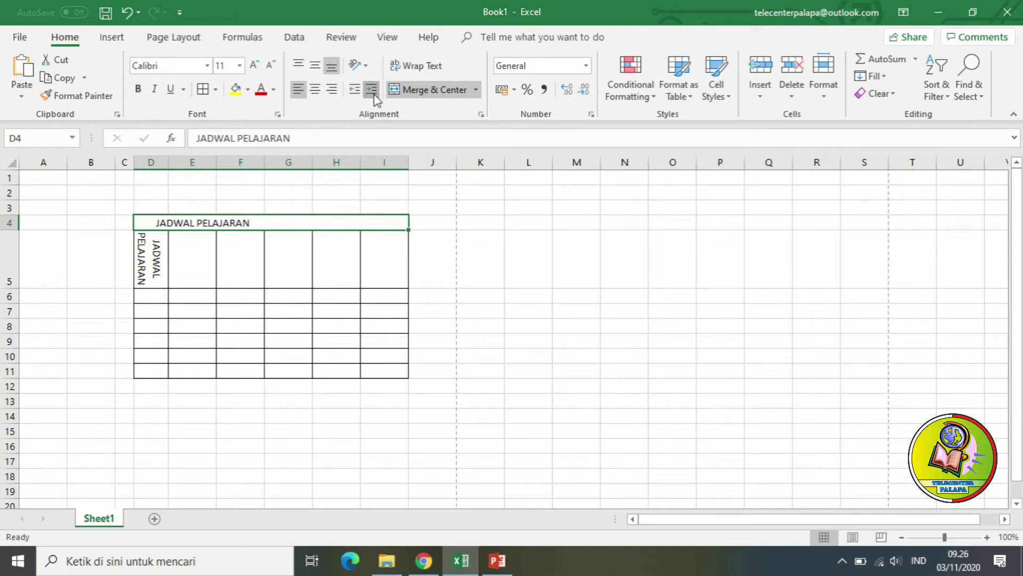
left_click(373, 94)
left_click(373, 95)
left_click(355, 91)
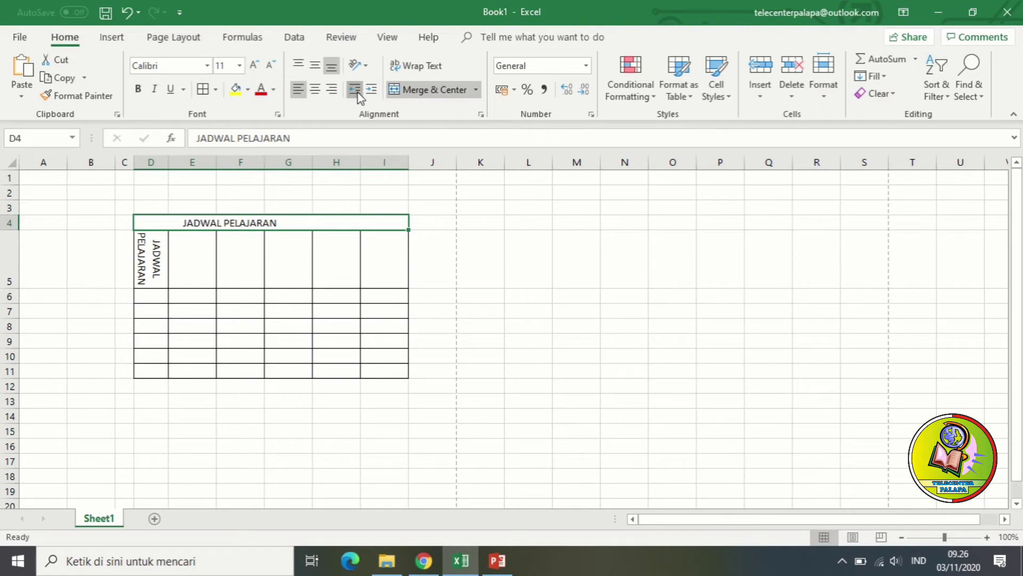
left_click(356, 92)
left_click(355, 92)
left_click(355, 91)
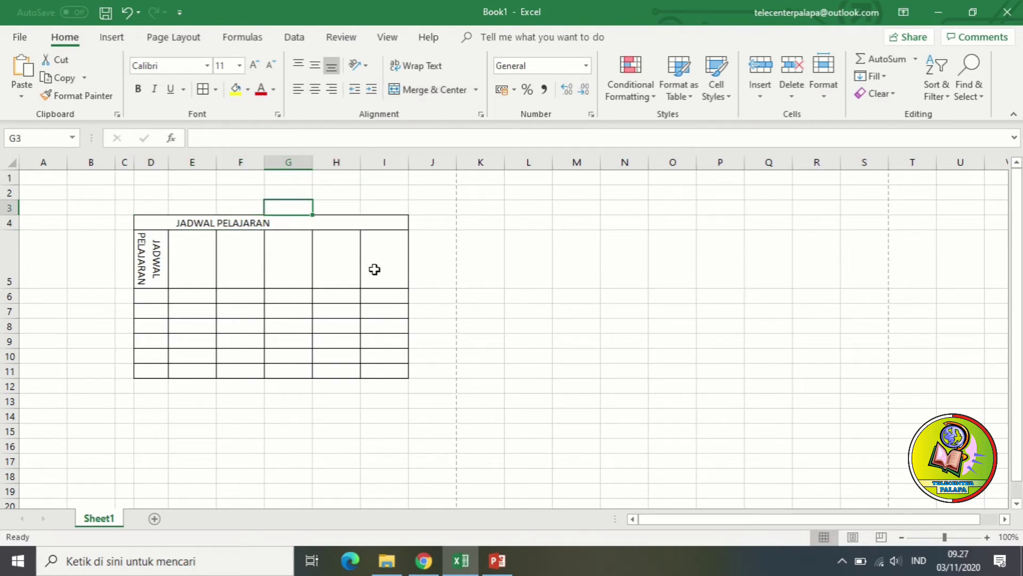
- Widen column I and enter 1000, 1000, 2000 and 3000 in I6:I9
left_click_drag(411, 167, 447, 167)
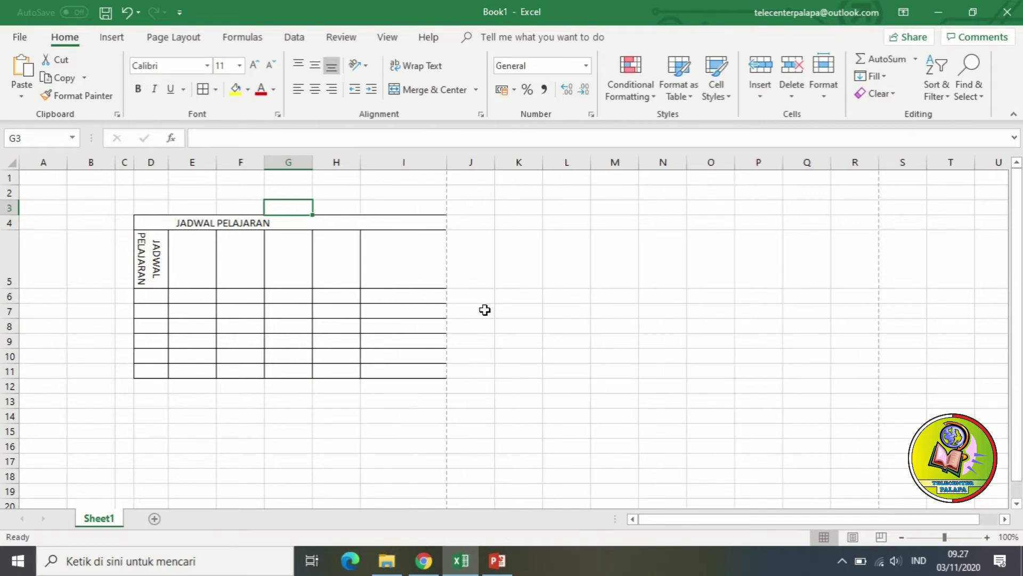
left_click(413, 294)
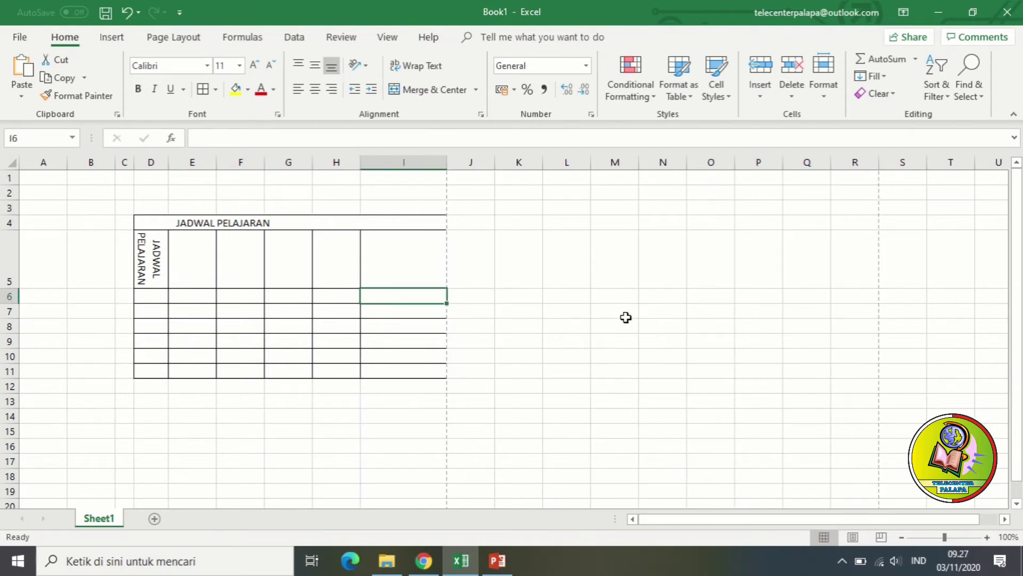
type("1000")
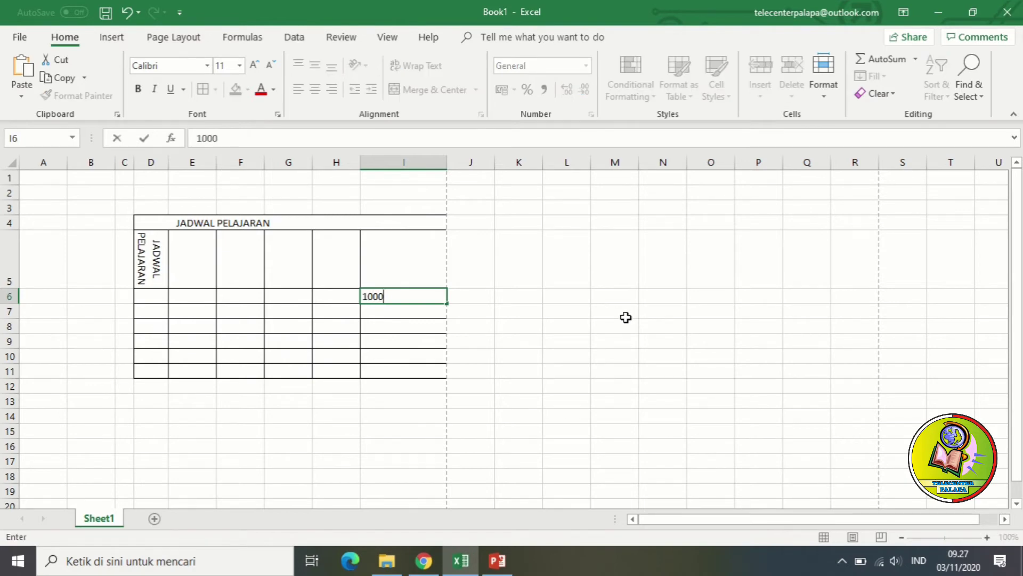
key("Return")
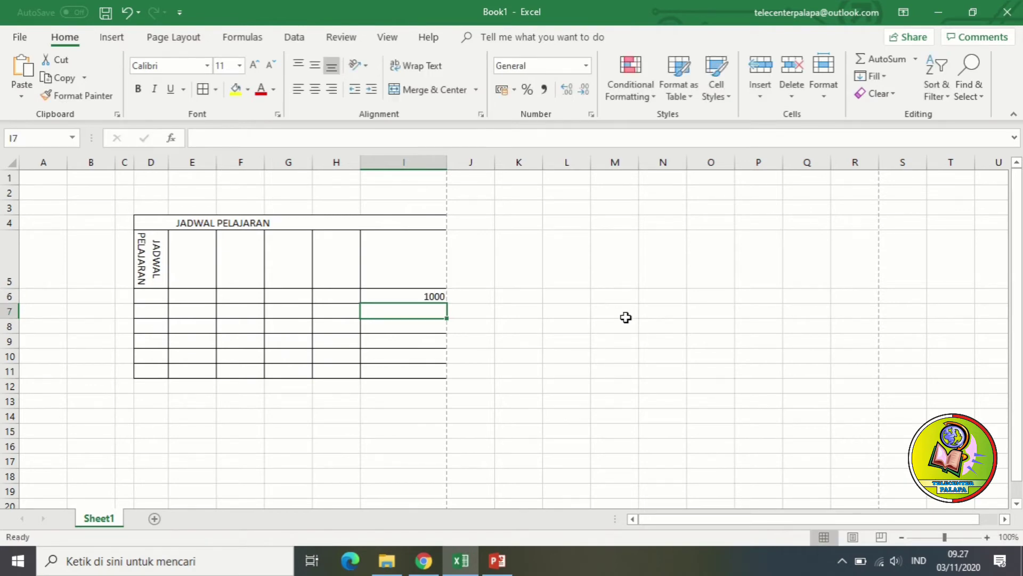
type("1000")
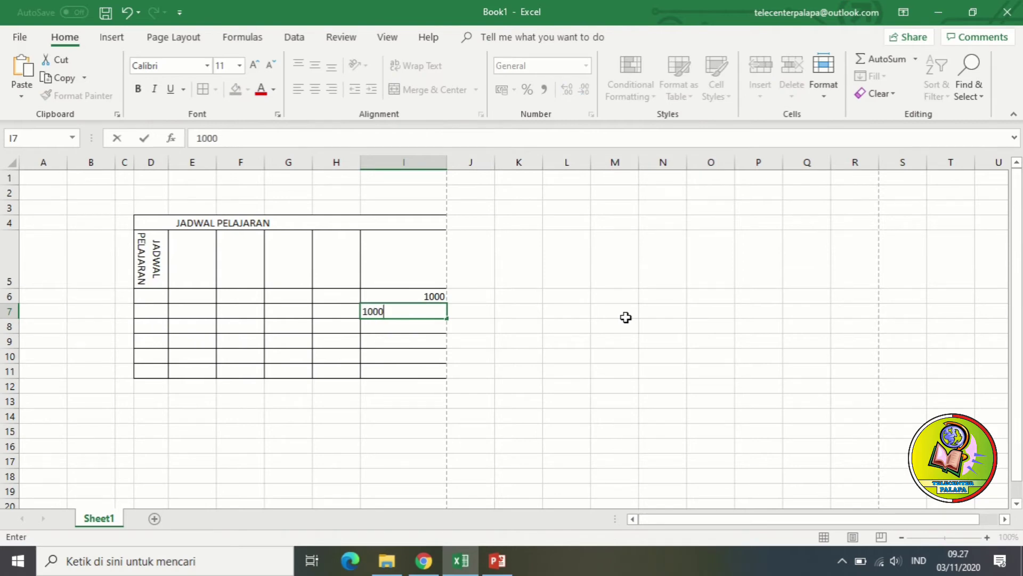
key("Return")
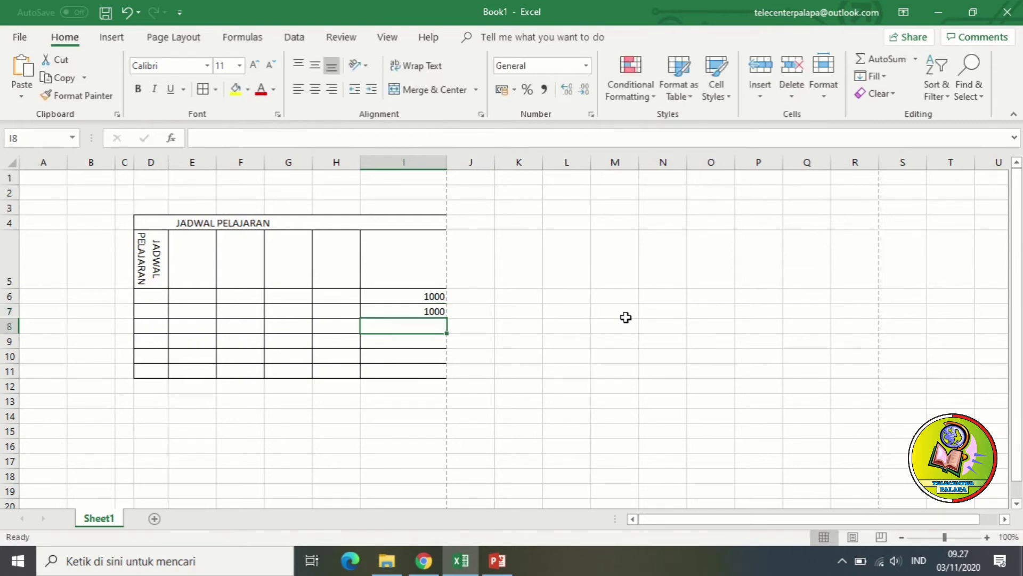
type("2000")
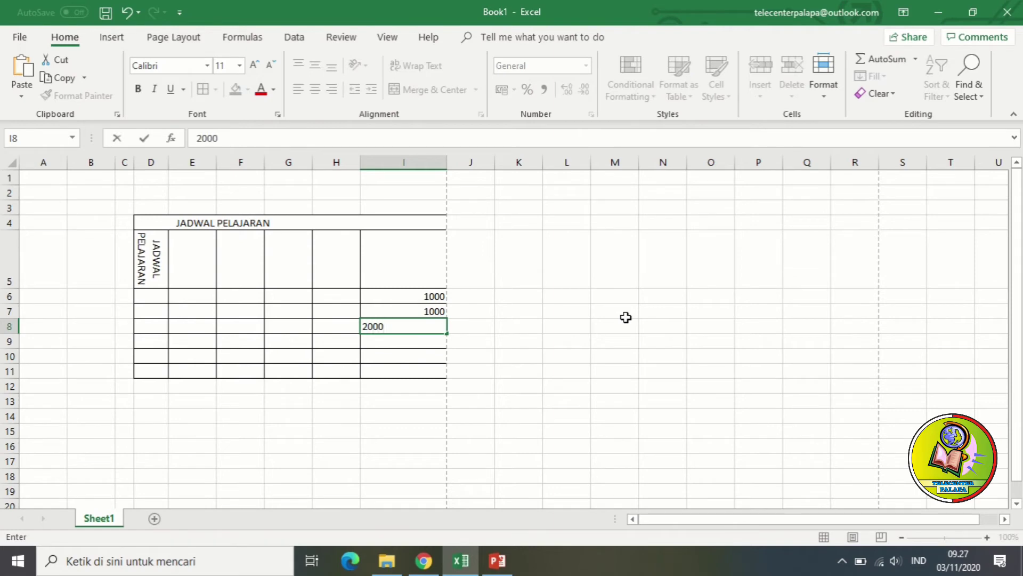
key("Return")
type("3000")
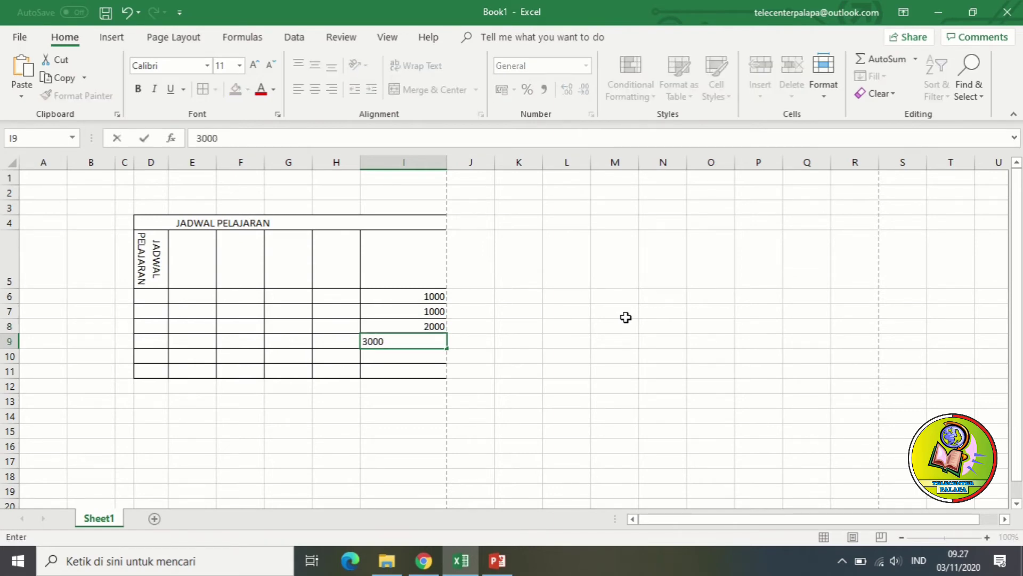
key("Return")
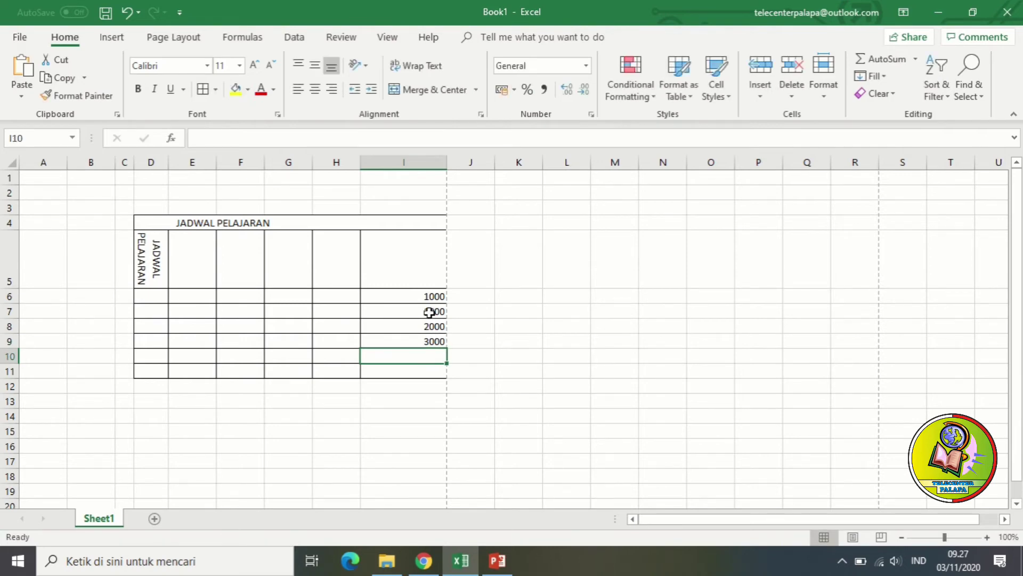
- Apply Accounting format to I6:I9 and add decimal places up to three
left_click_drag(425, 294, 432, 339)
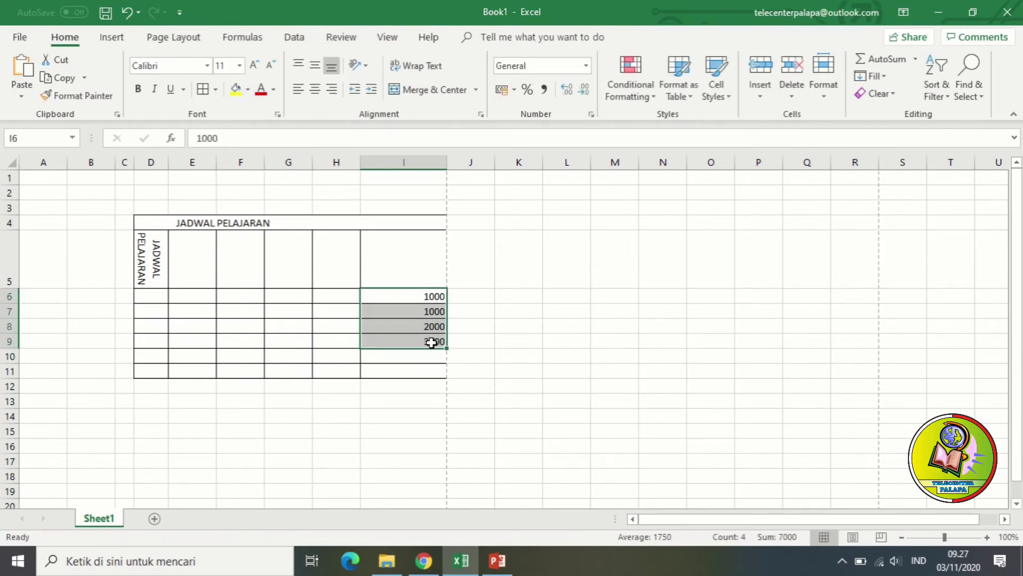
left_click(544, 89)
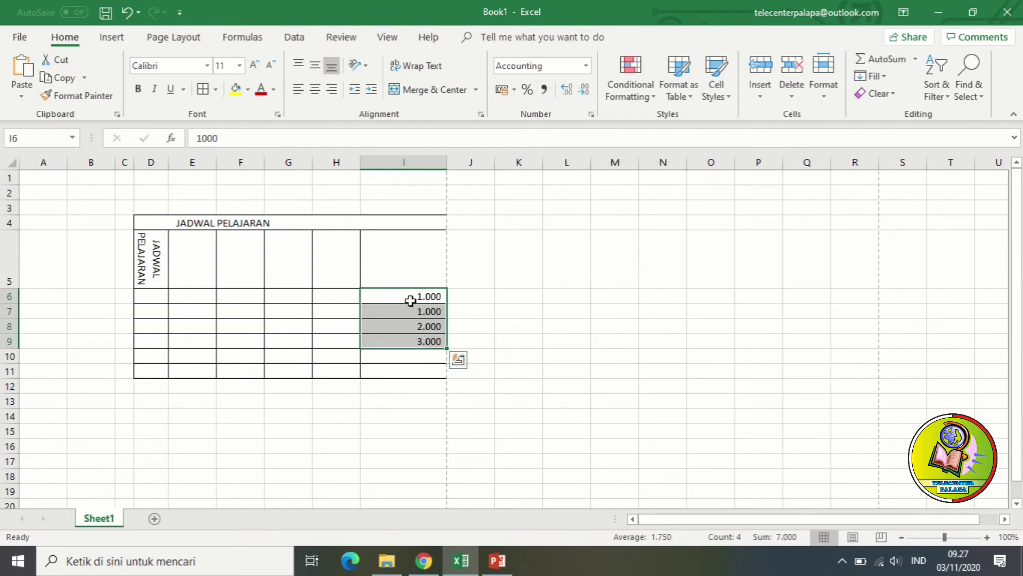
left_click(585, 90)
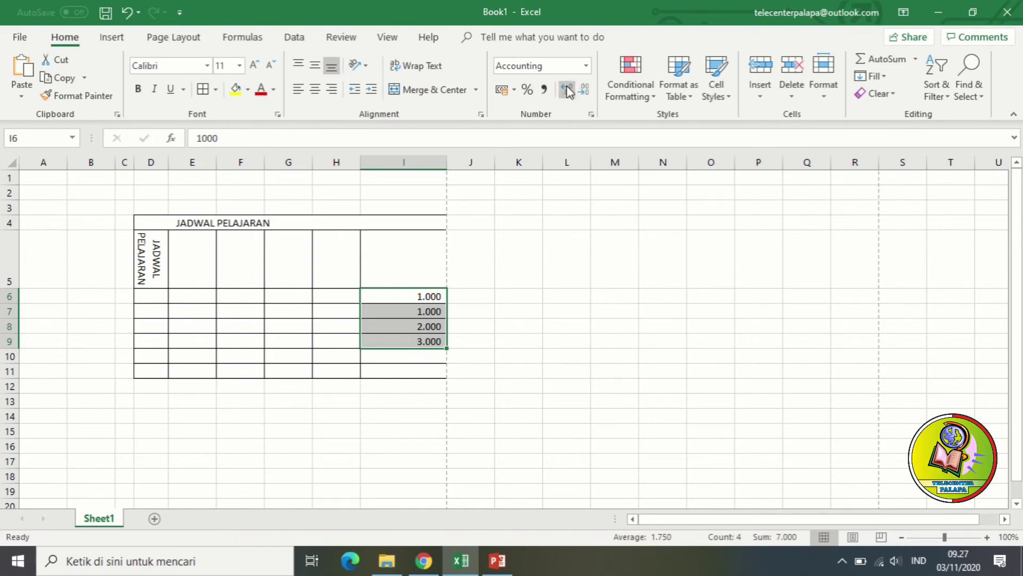
left_click(568, 90)
left_click(567, 95)
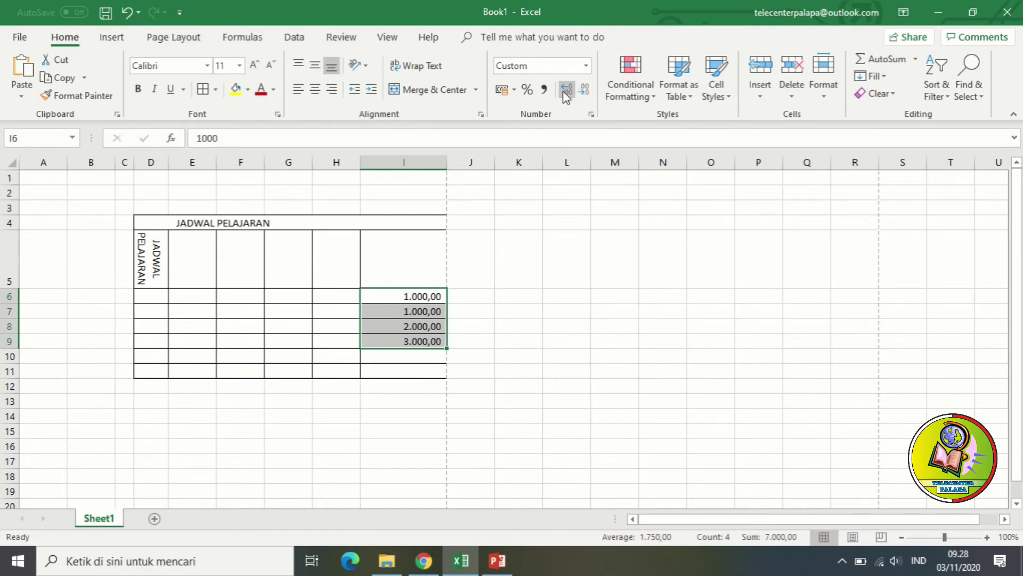
left_click(564, 91)
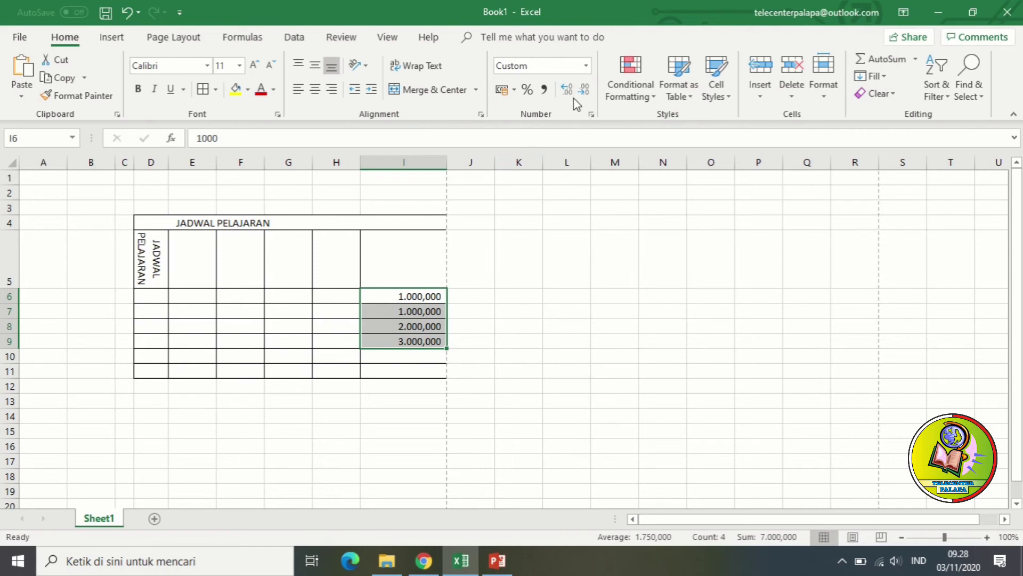
- Adjust the decimal places down and up, finishing with no decimals (1.000)
left_click(583, 100)
left_click(583, 99)
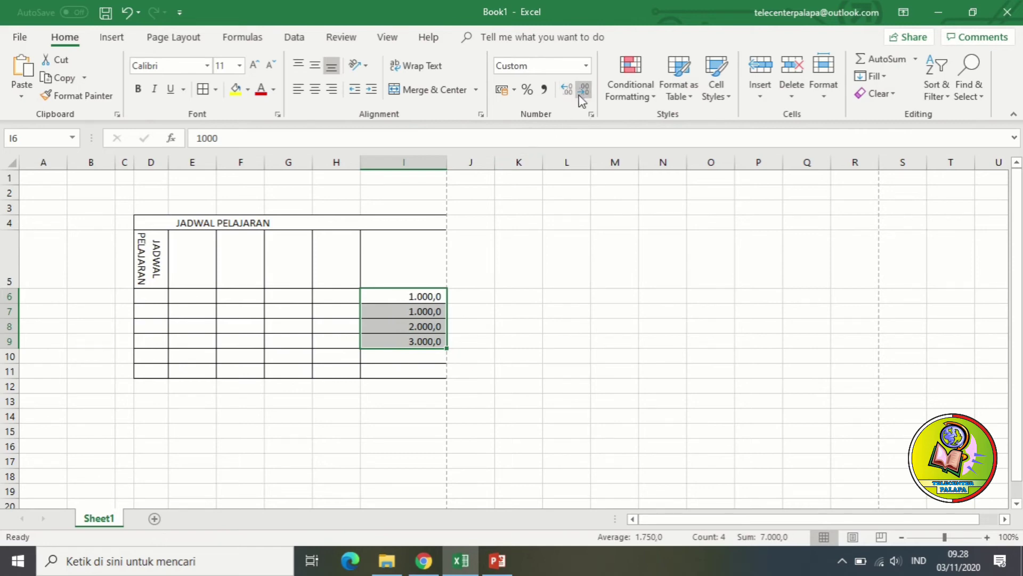
left_click(583, 99)
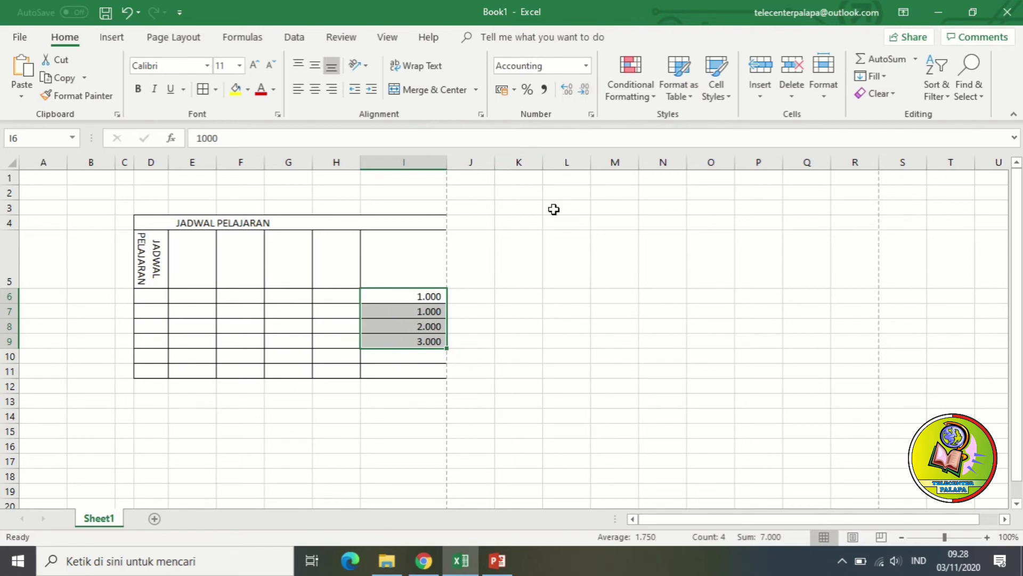
left_click(567, 92)
left_click(566, 91)
left_click(564, 91)
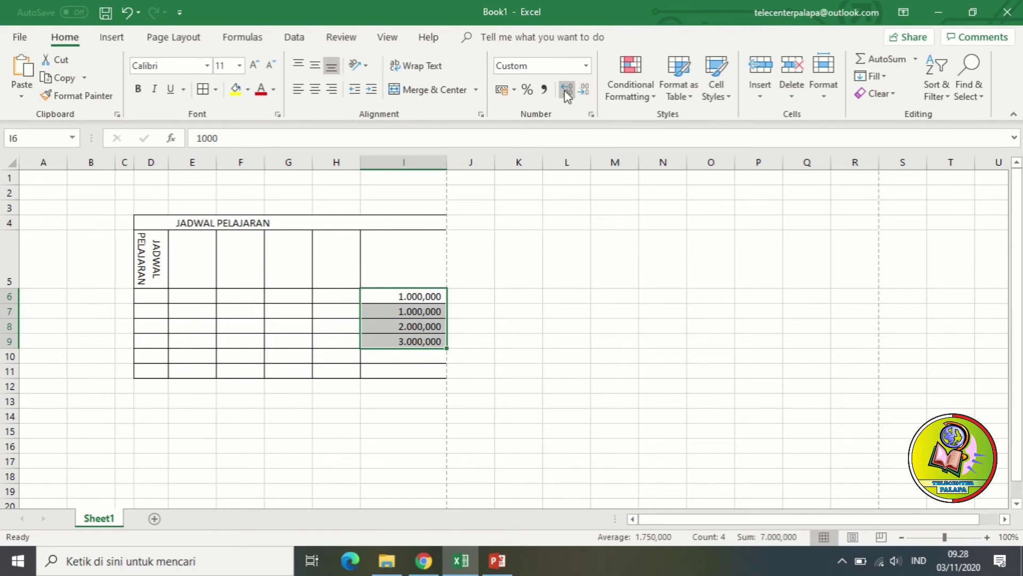
left_click(562, 91)
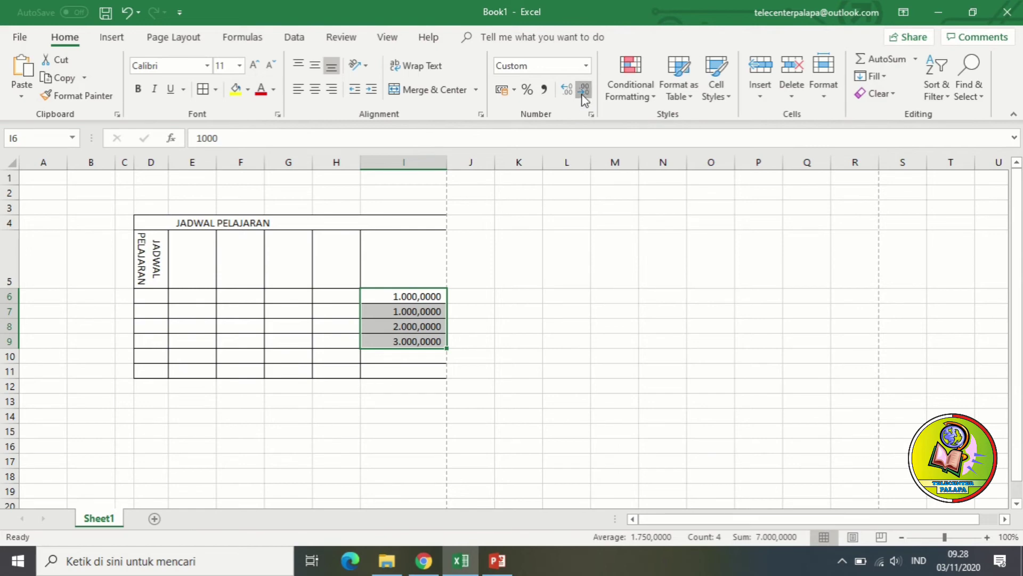
left_click(584, 91)
left_click(584, 90)
left_click(584, 91)
left_click(584, 91)
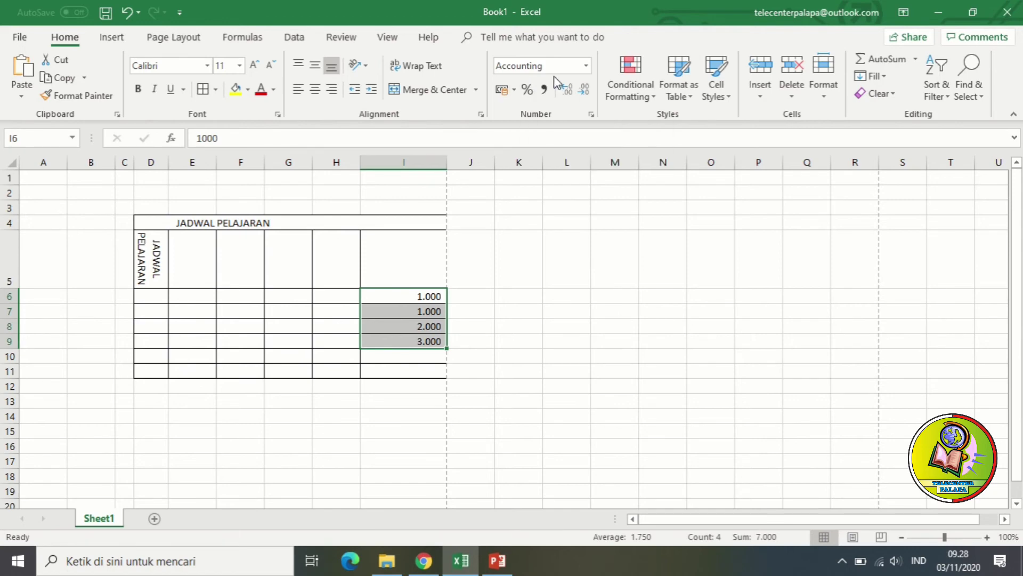
- Try US dollars, then settle on Rp Indonesian currency for the I6:I9 amounts
left_click(515, 91)
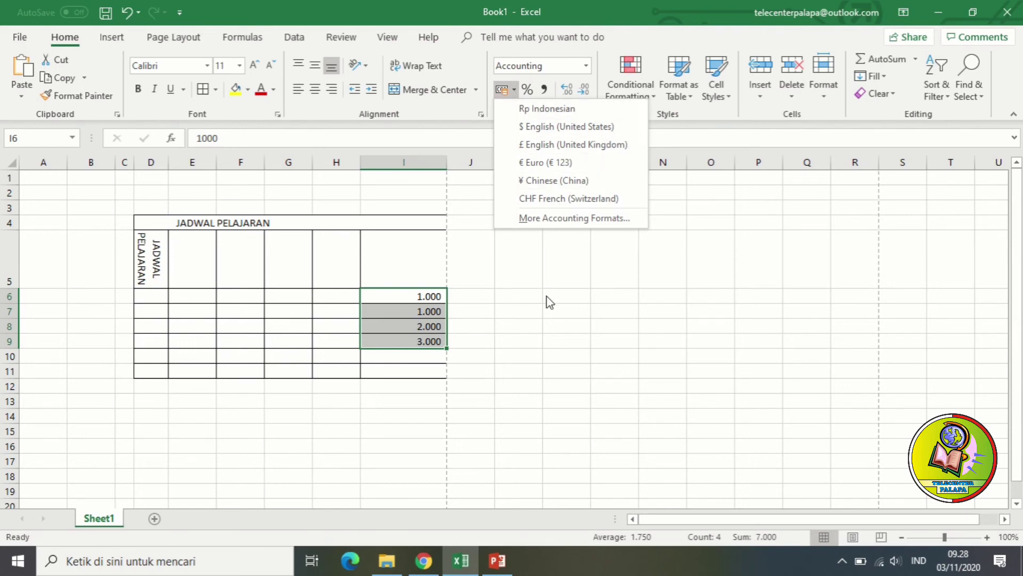
left_click(516, 91)
left_click(515, 92)
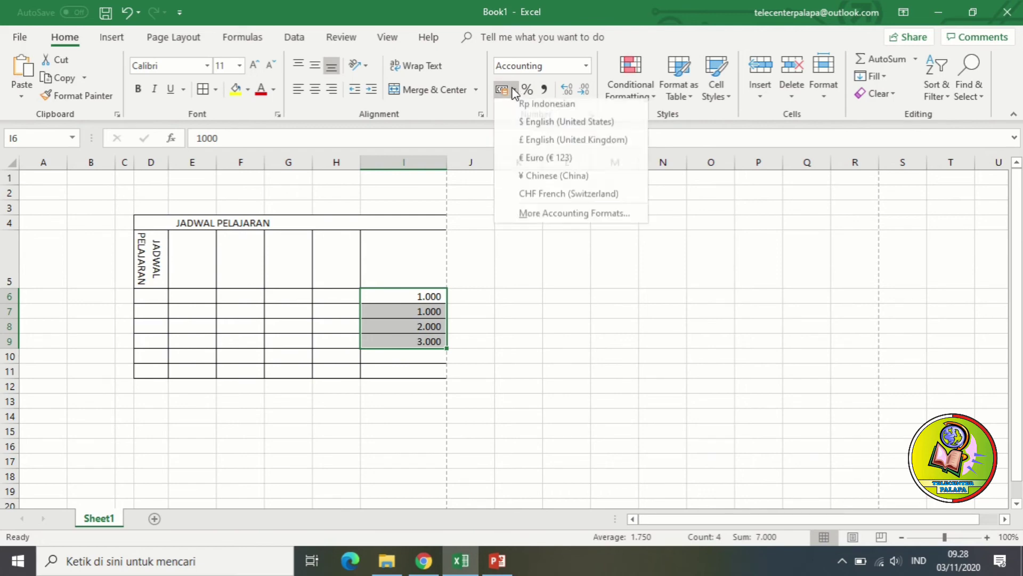
left_click(532, 113)
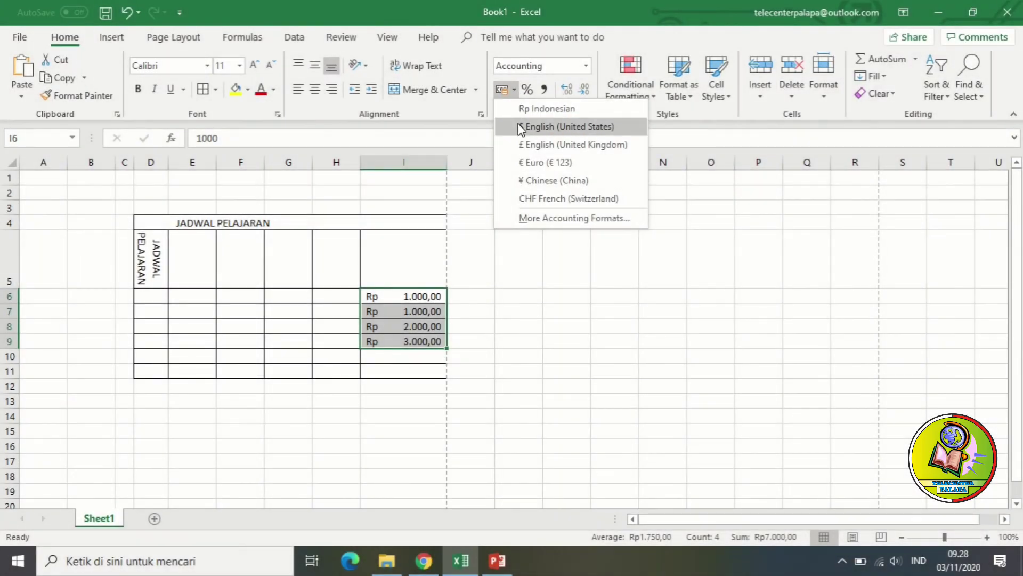
left_click(522, 127)
left_click(514, 89)
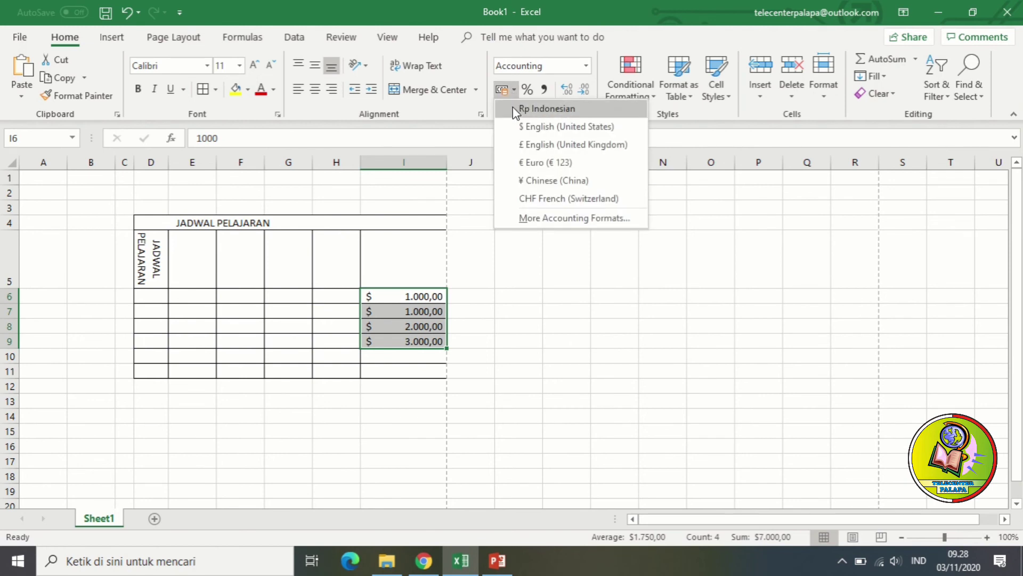
left_click(516, 107)
left_click(515, 90)
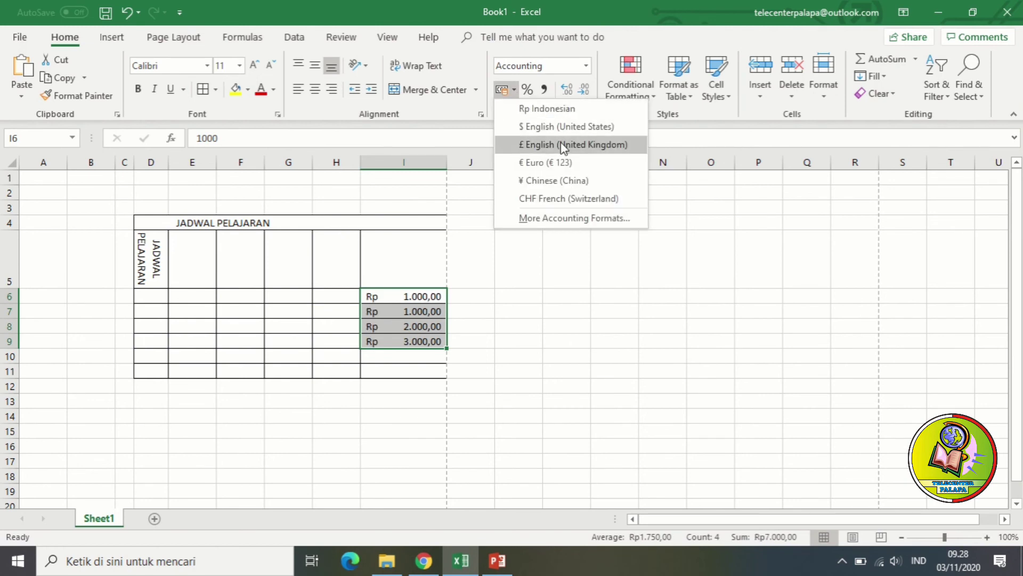
- Review the currency symbols in More Accounting Formats, then close without changes
left_click(588, 219)
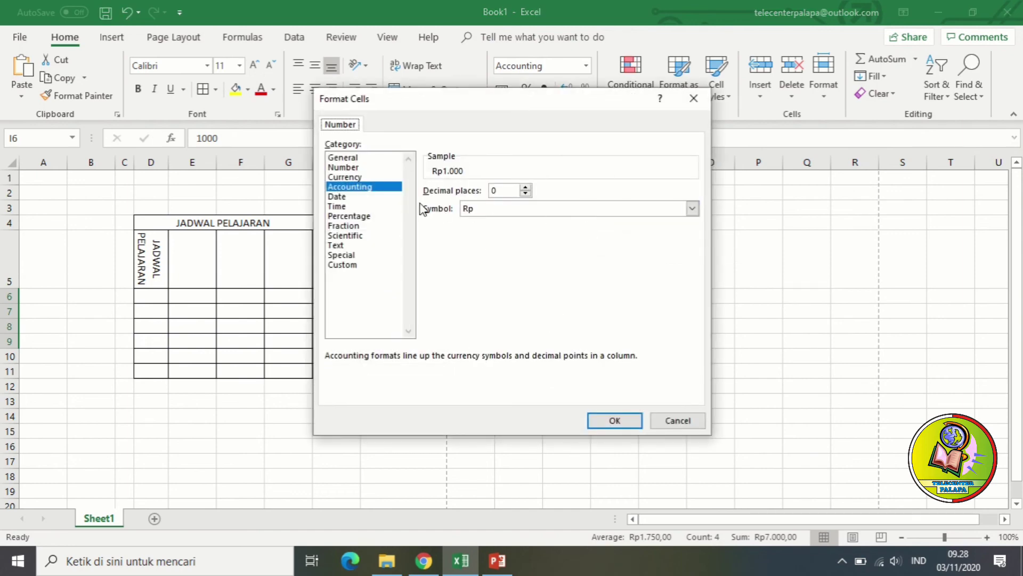
left_click(533, 213)
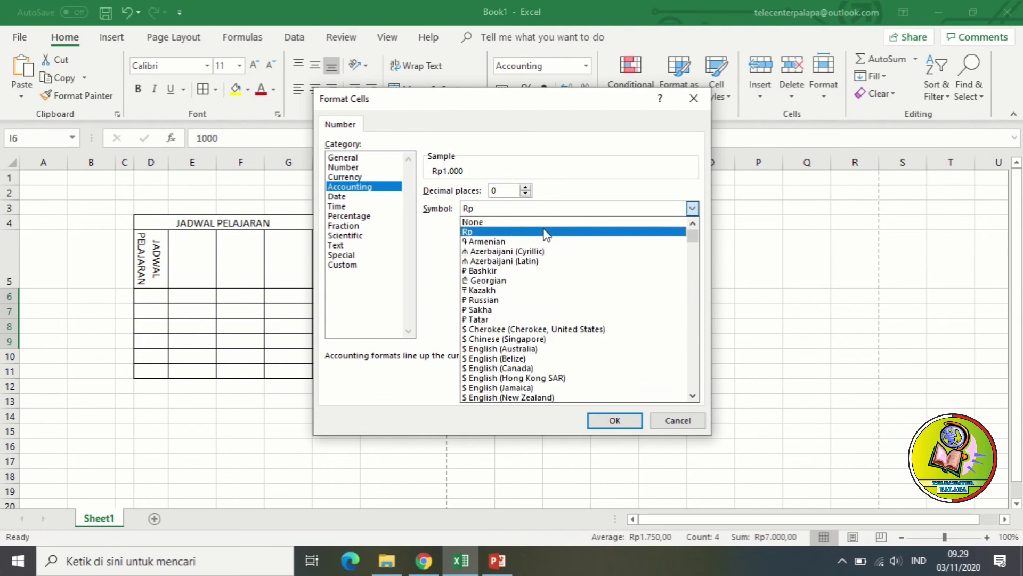
left_click(664, 425)
left_click(663, 426)
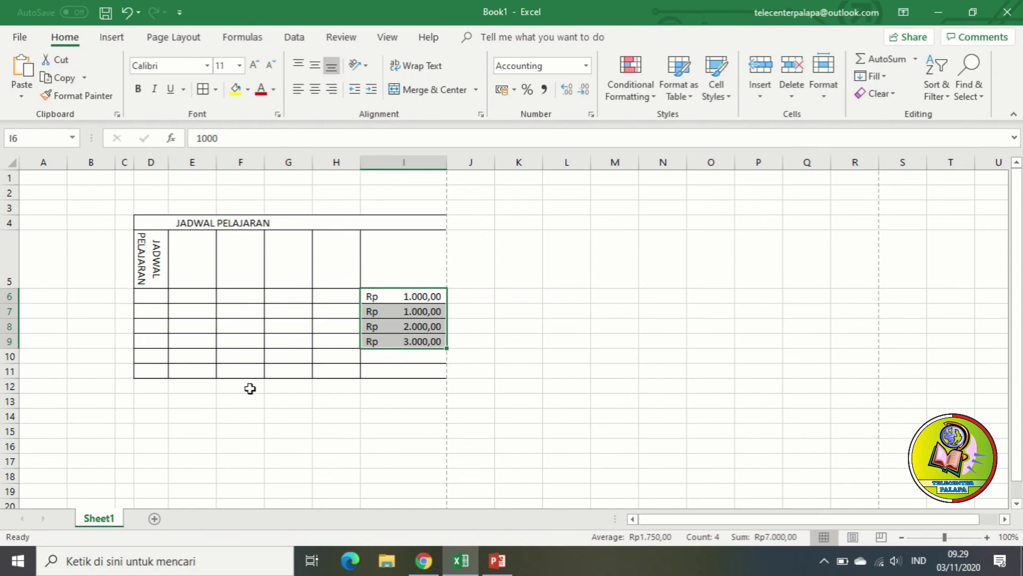
left_click(331, 356)
- Deselect the formatted Rp amounts and select the full schedule table range D3:I12
left_click(399, 359)
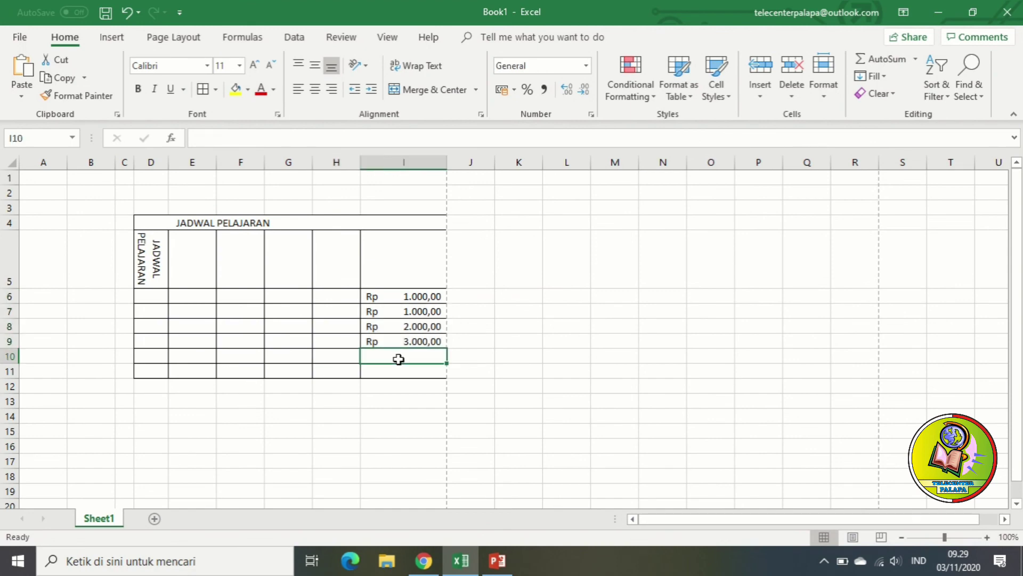
left_click(497, 327)
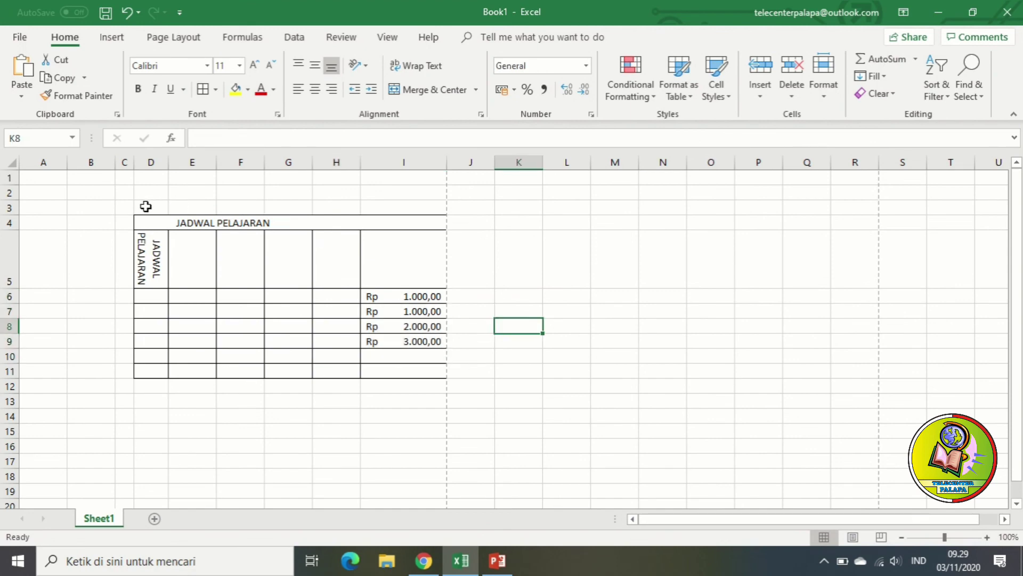
left_click_drag(145, 207, 353, 385)
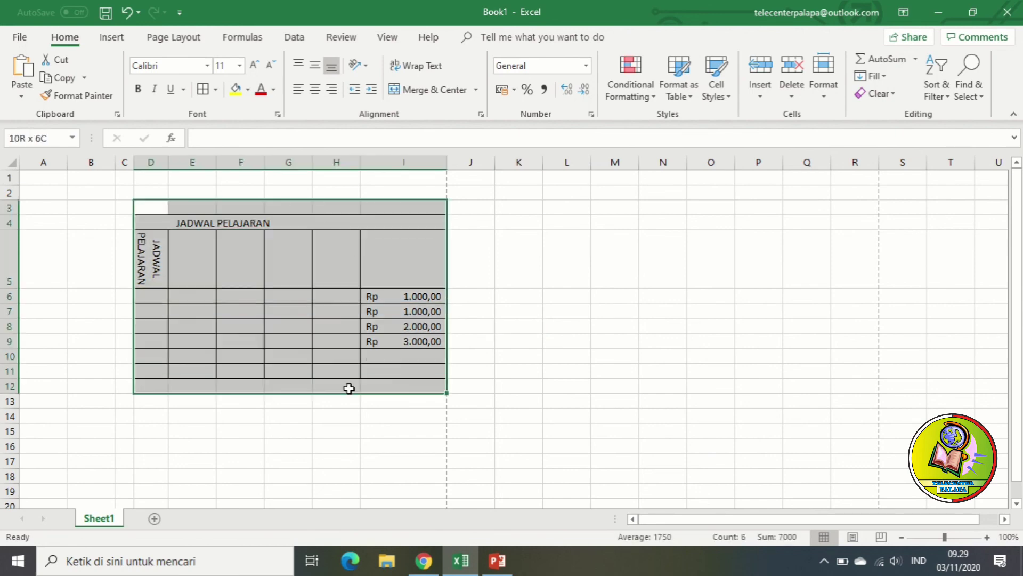